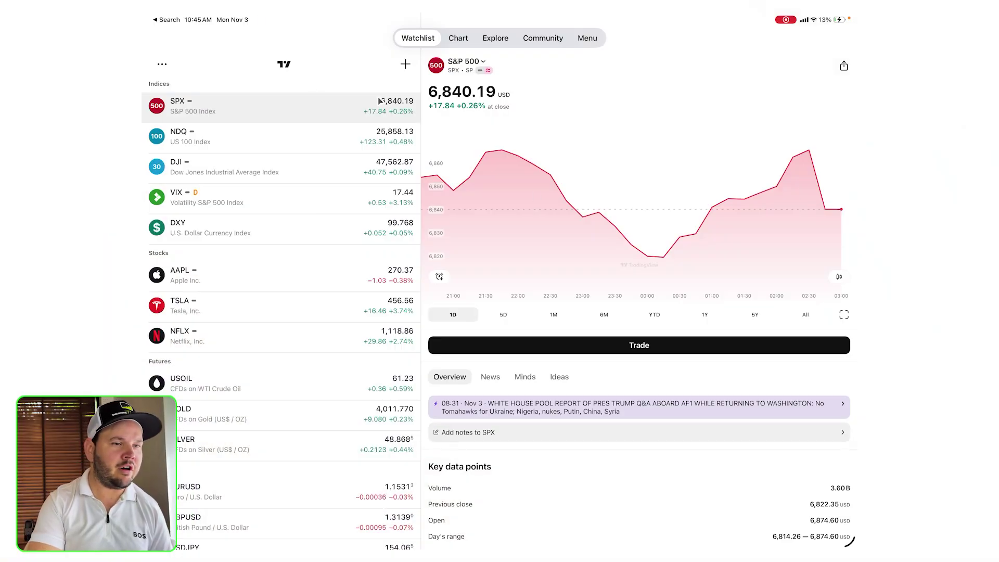
Step: Open the TradingView app's Chart view and try to open the browser's EURAUD chart in the app
left_click(458, 39)
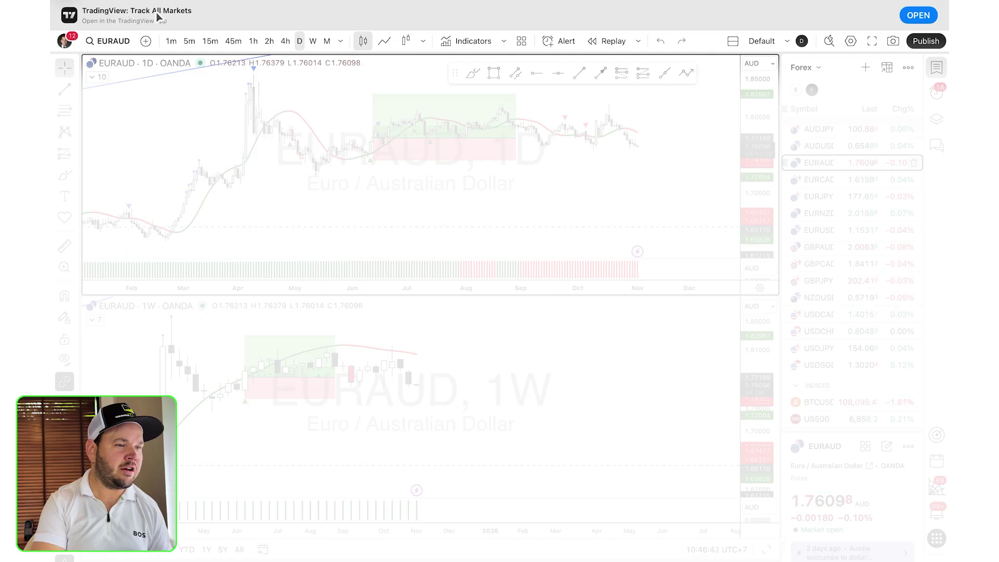
left_click(917, 16)
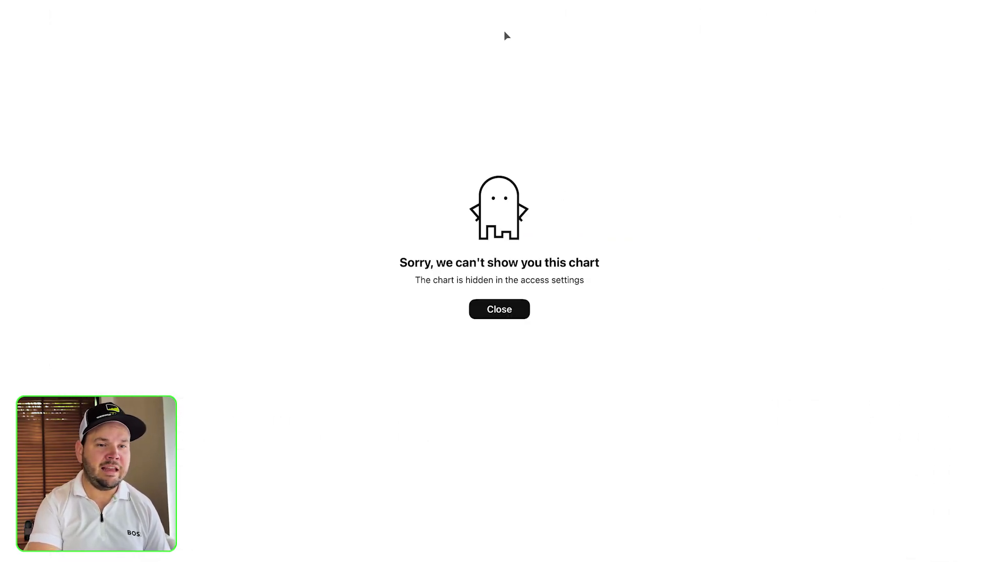
scroll(409, 48, "left", 5)
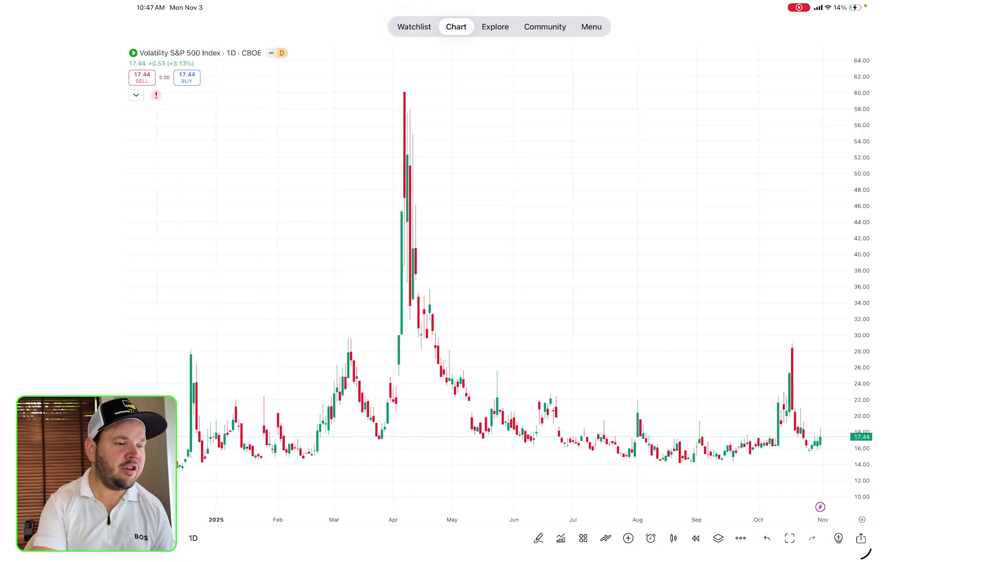
Step: Delete the TradingView app and its data from the iPad
scroll(499, 281, "down", 4)
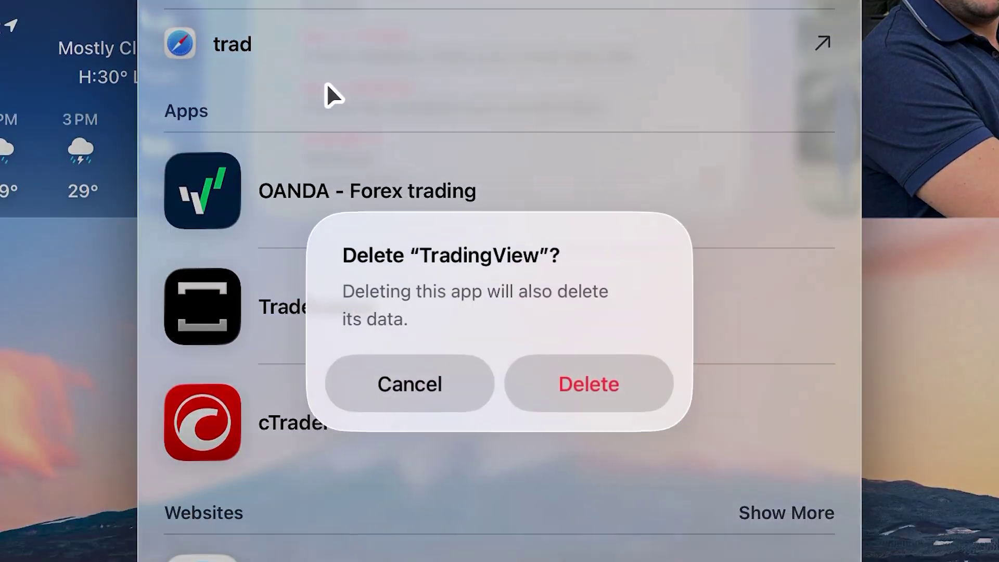
left_click(589, 383)
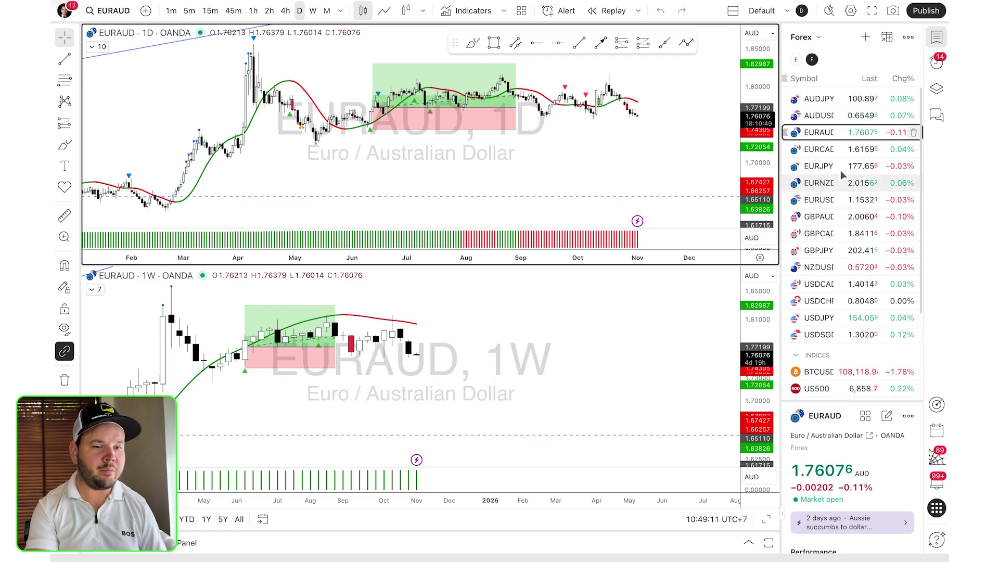
Step: Switch from the Forex watchlist to the stock watchlist and look through the open Interactive Brokers positions
left_click(795, 60)
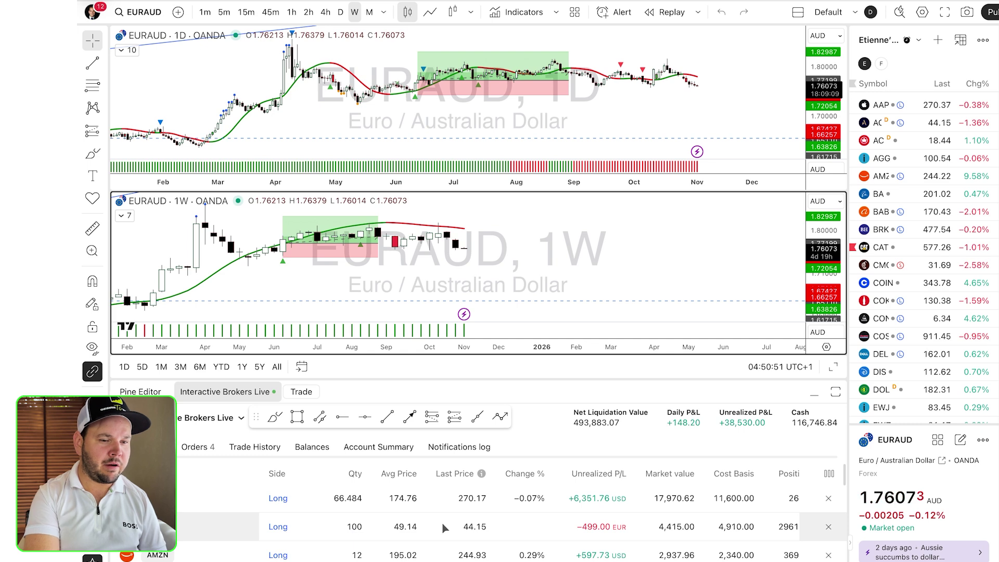
scroll(444, 528, "down", 10)
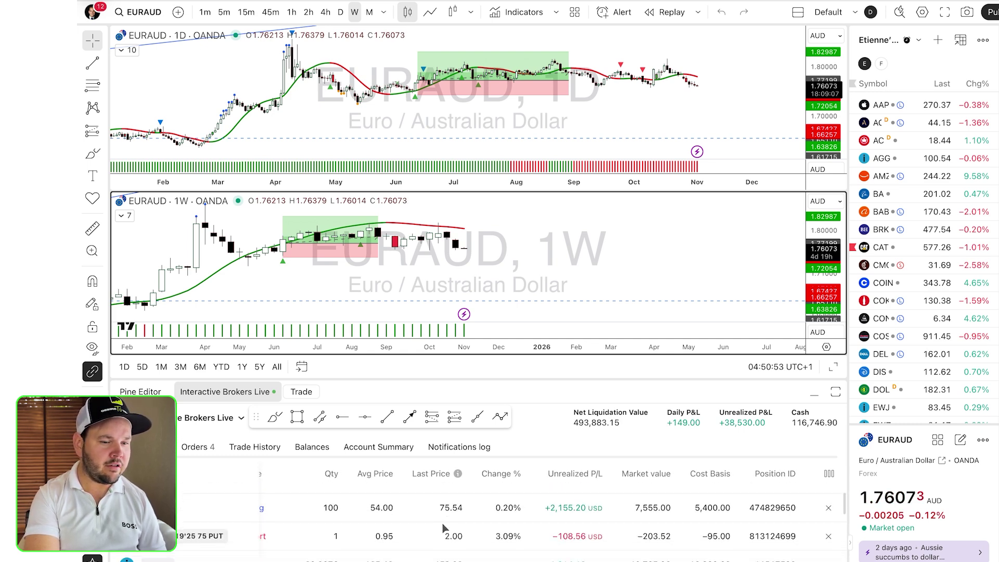
scroll(444, 528, "down", 5)
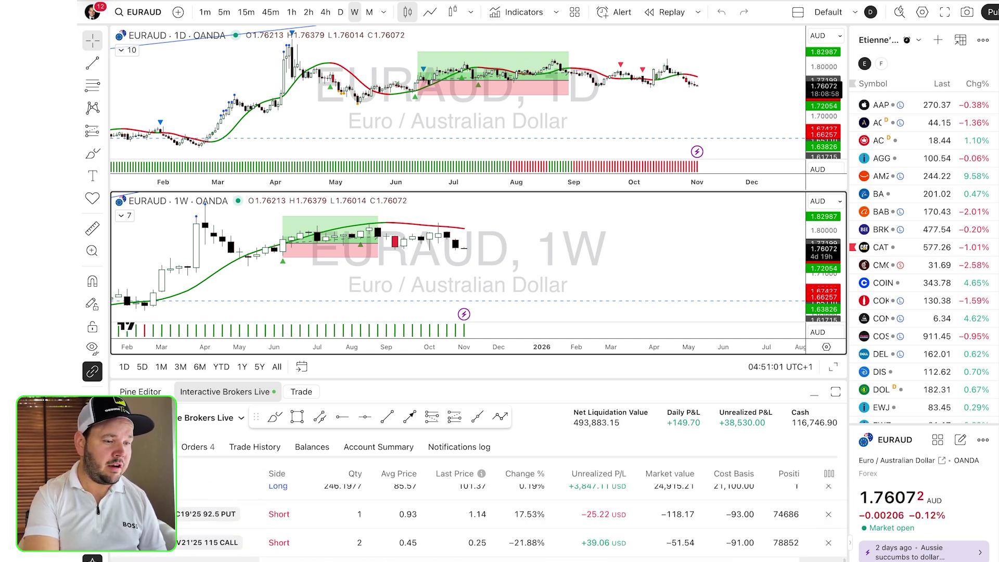
Step: Load the WULF chart from the watchlist, and go through the AAPL and AC positions to end on the AMZN chart
left_click(881, 414)
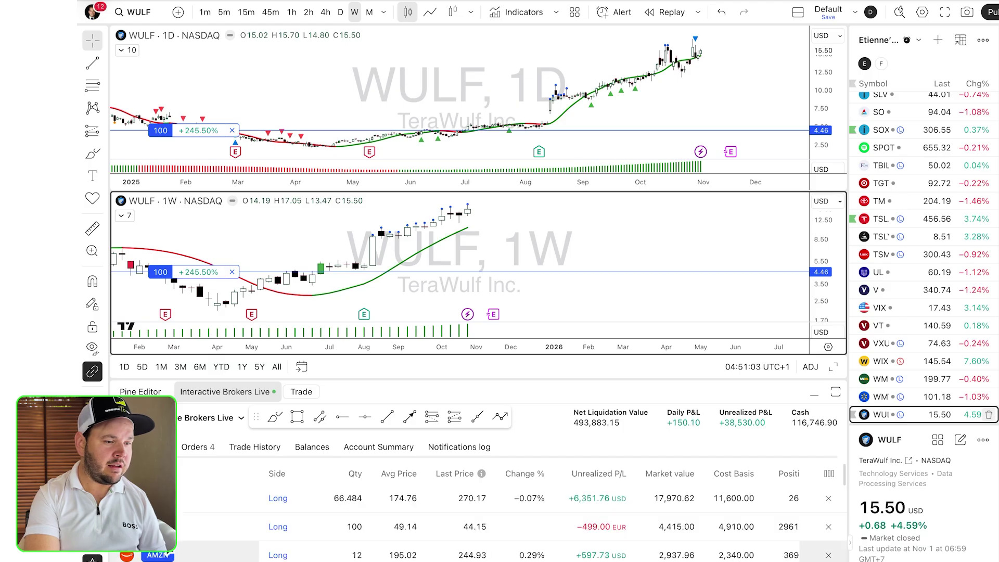
left_click(229, 498)
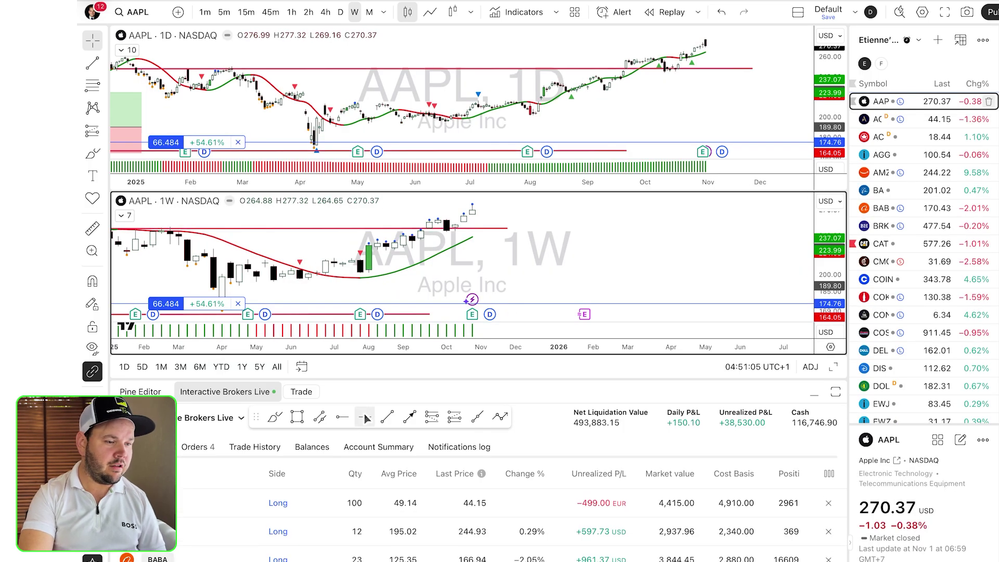
left_click(211, 502)
scroll(203, 514, "down", 1)
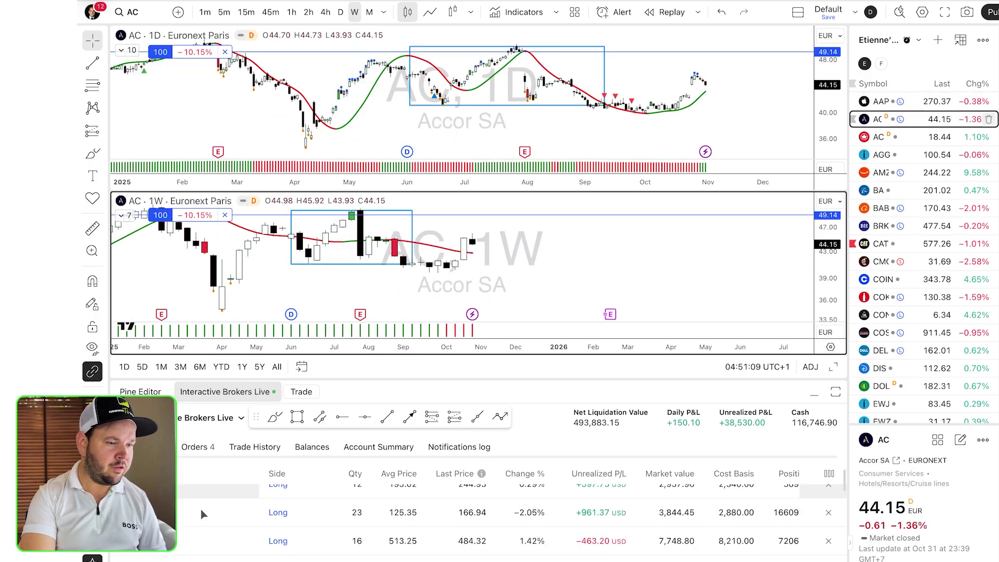
left_click(198, 493)
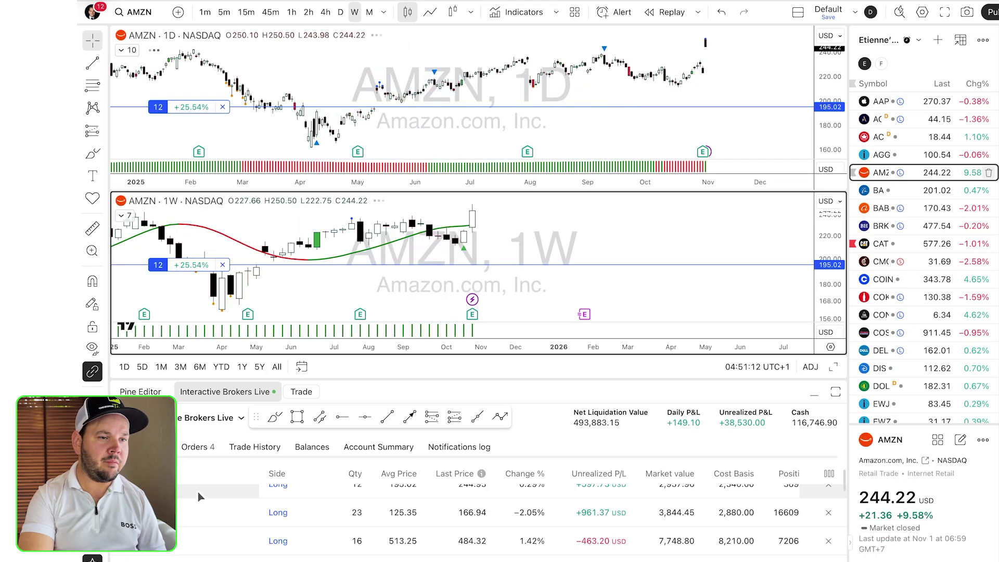
scroll(198, 491, "up", 3)
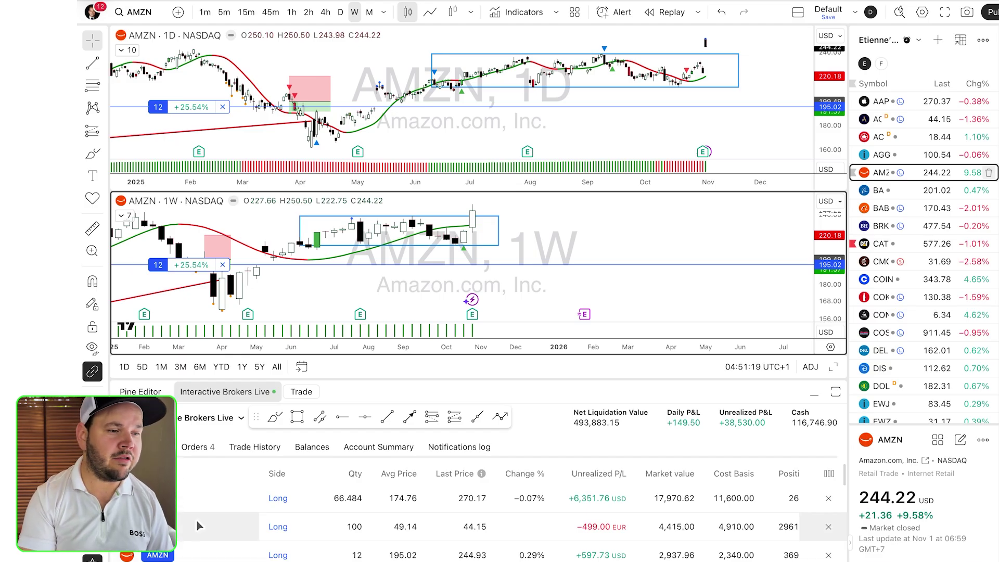
Step: Collapse the Interactive Brokers panel, and open and close the AMZN order ticket on the daily chart
left_click(244, 393)
left_click(524, 203)
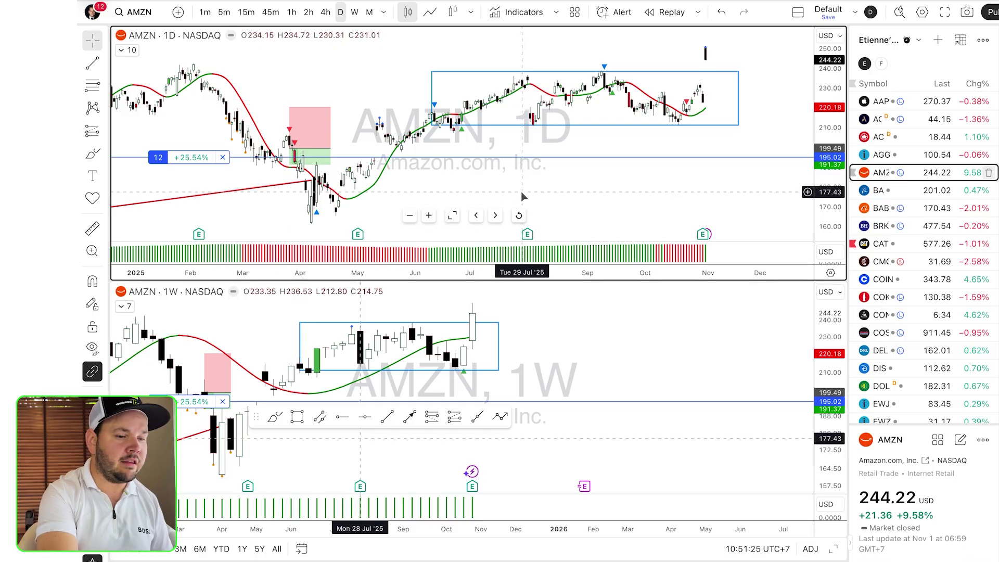
key("shift+t")
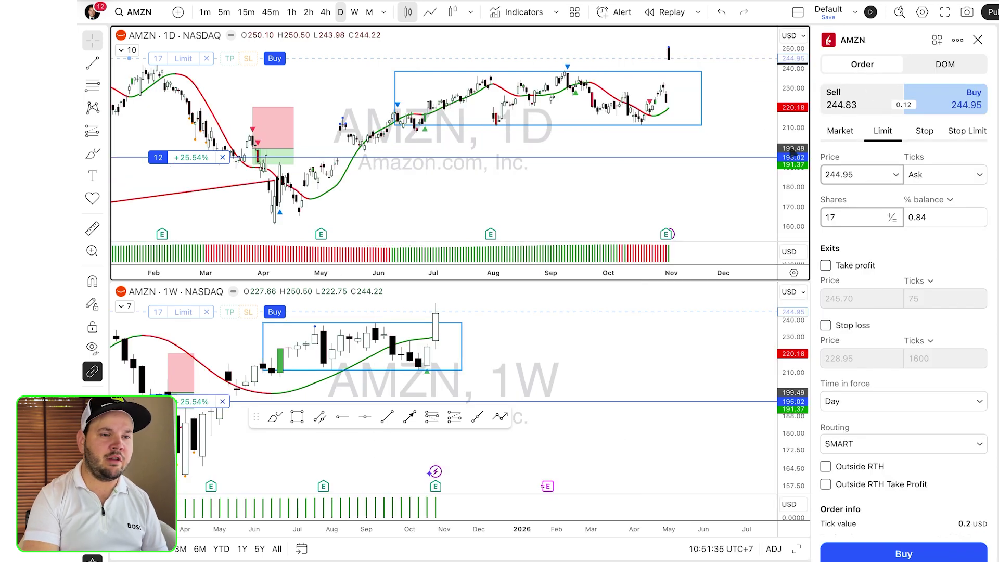
left_click(977, 40)
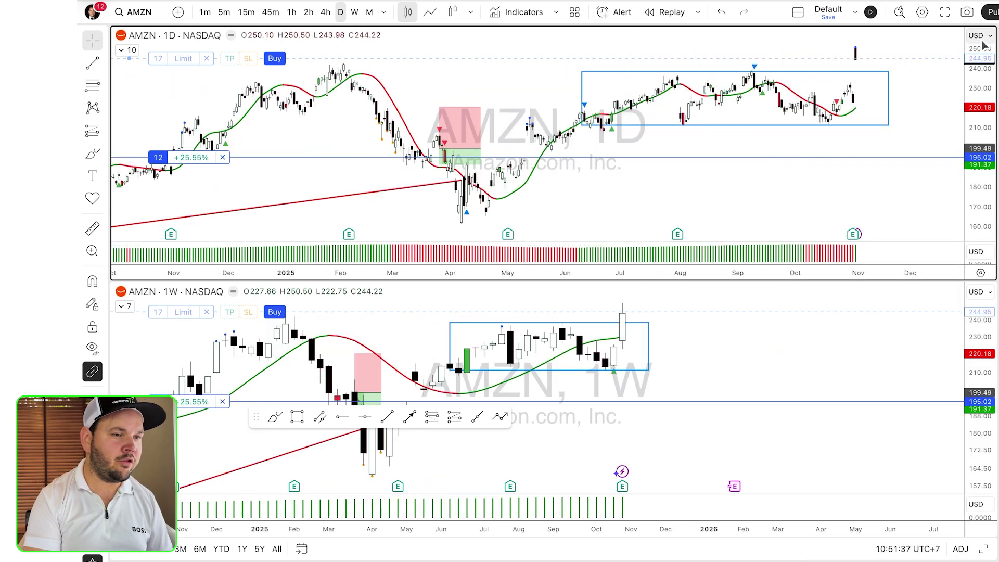
Step: Create a limit buy order for 50 AMZN shares at 182.53 on the daily chart and send it to the broker
right_click(650, 186)
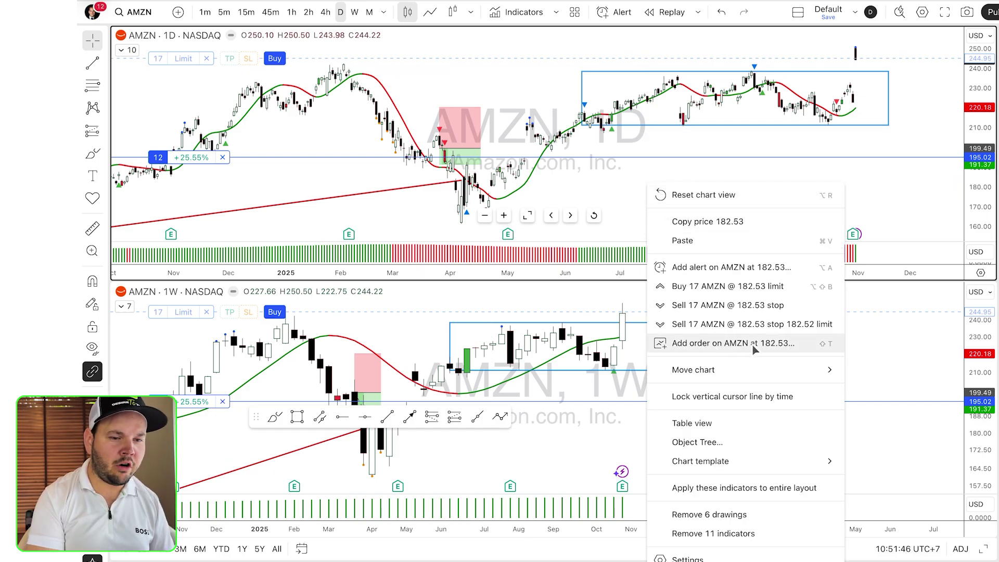
left_click(733, 343)
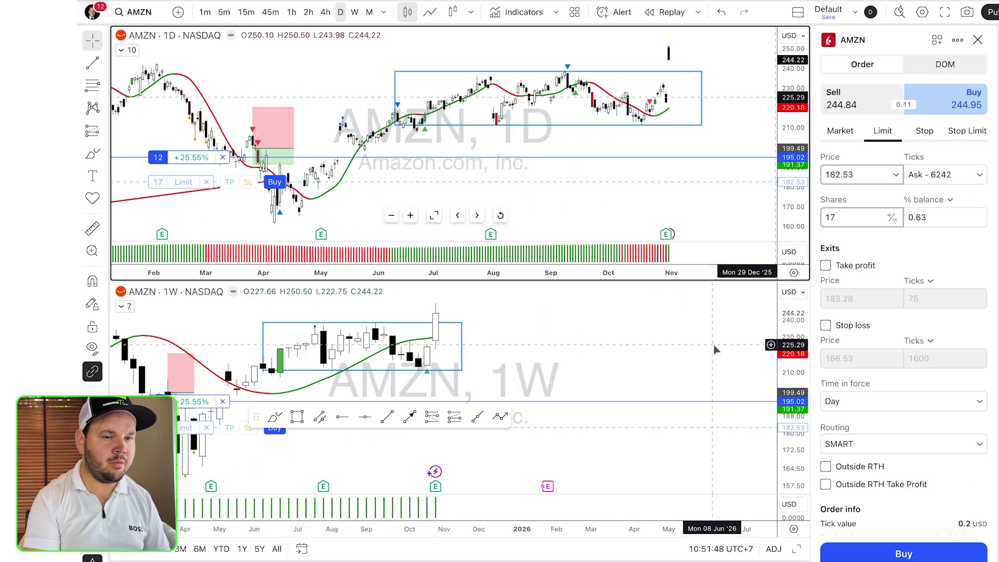
key("shift+t")
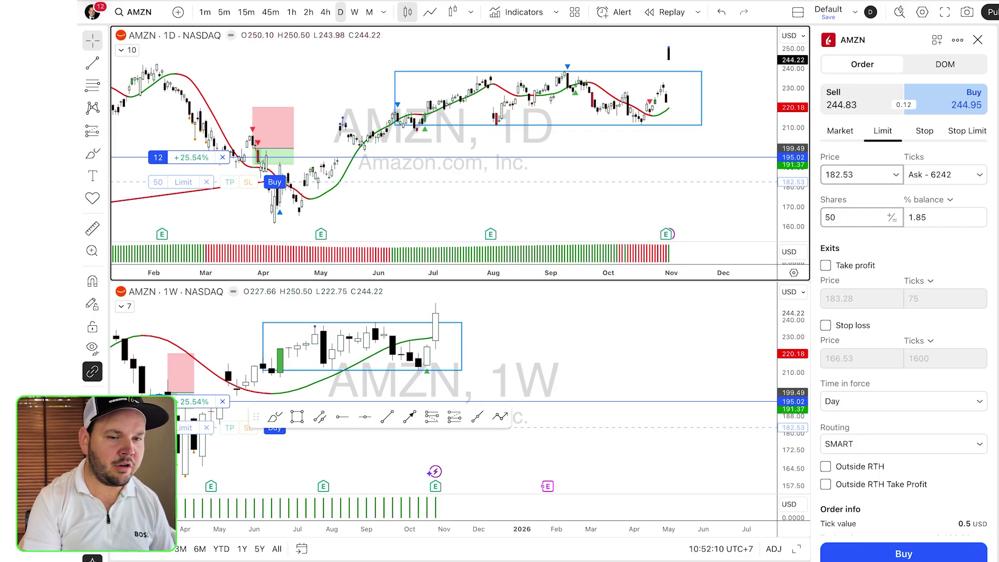
left_click(937, 556)
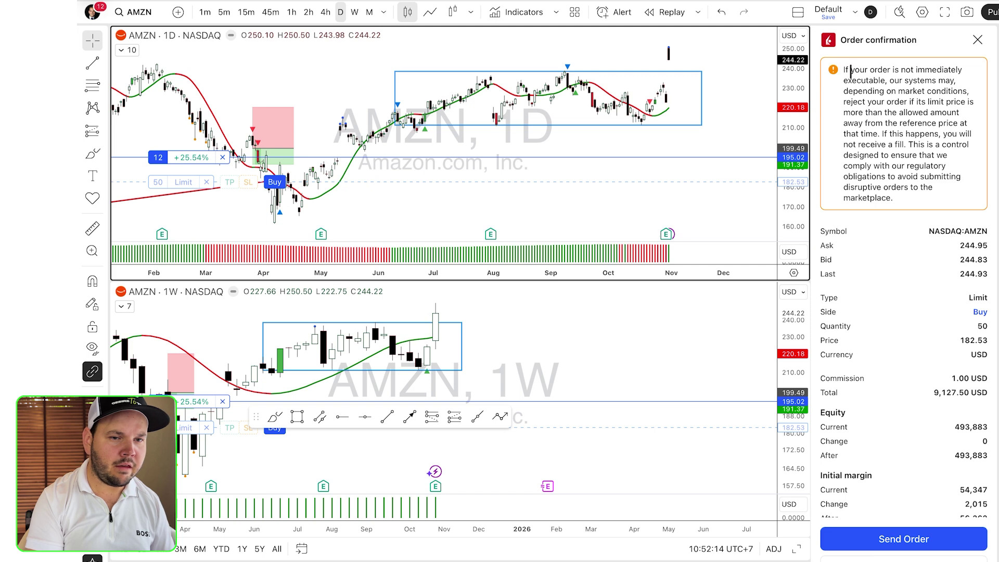
left_click_drag(851, 70, 960, 112)
left_click(911, 536)
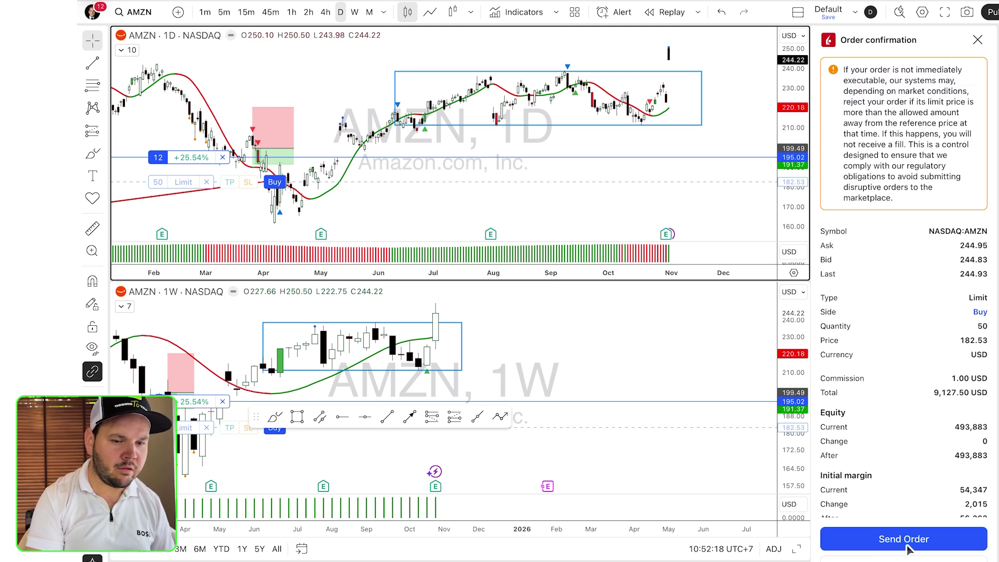
left_click(908, 546)
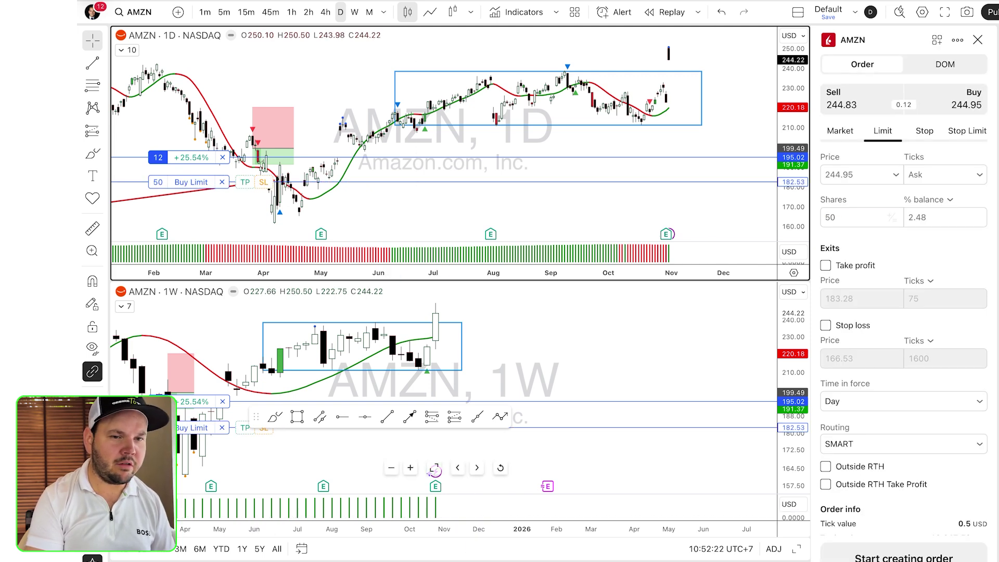
Step: Compare the Market, Limit, Stop and Stop Limit order types in the AMZN order ticket and close the ticket
left_click(839, 135)
left_click(880, 137)
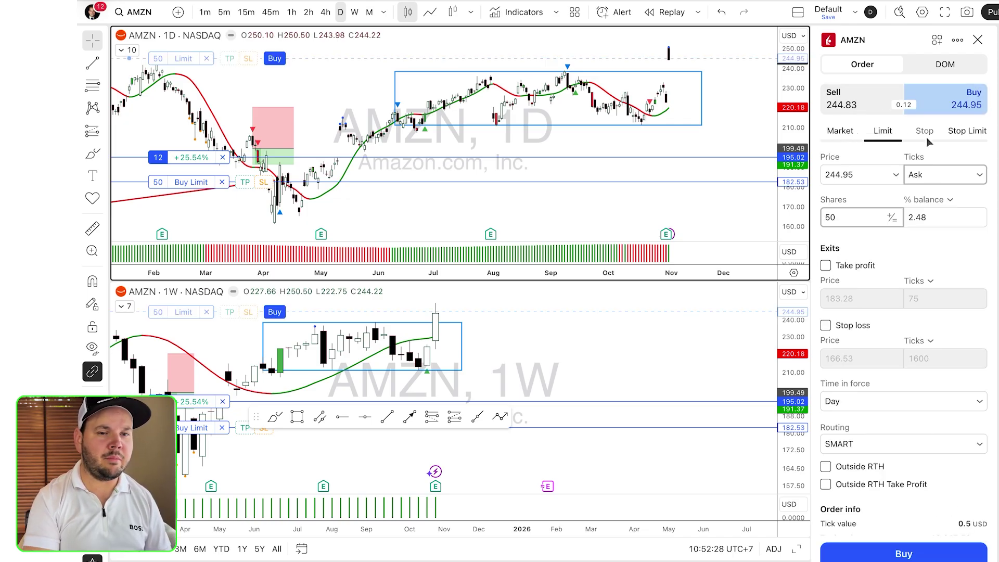
left_click(926, 136)
left_click(947, 138)
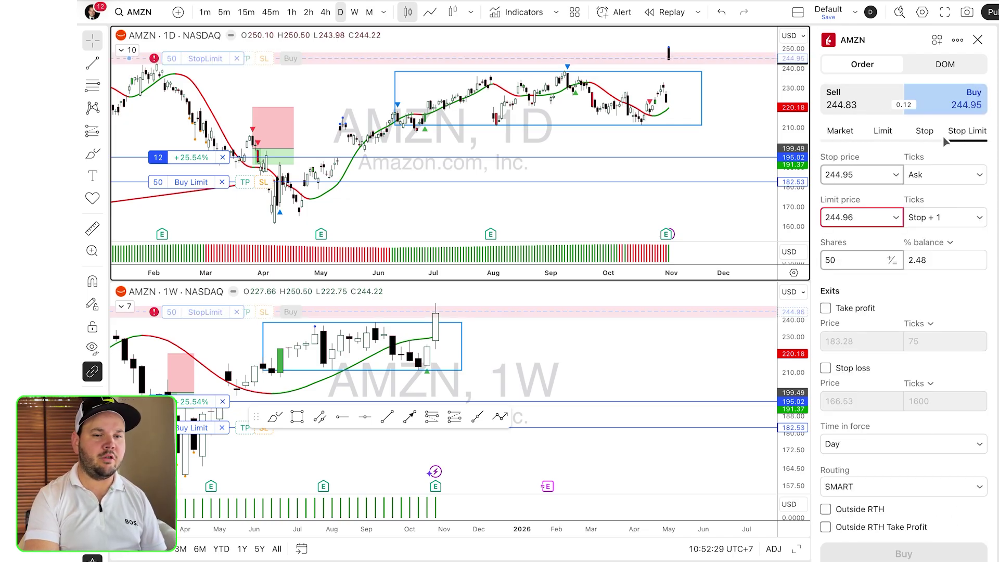
left_click(879, 134)
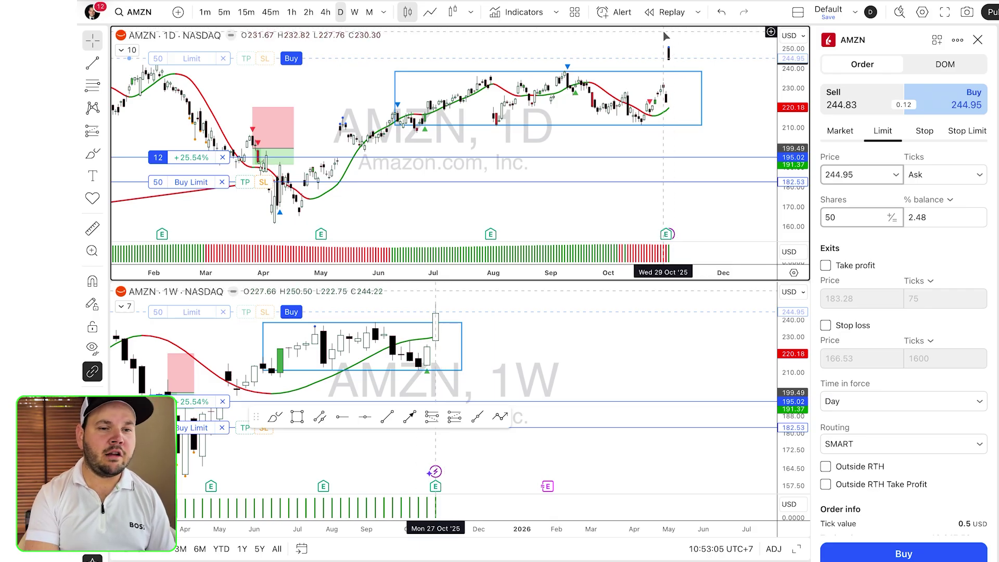
left_click(925, 132)
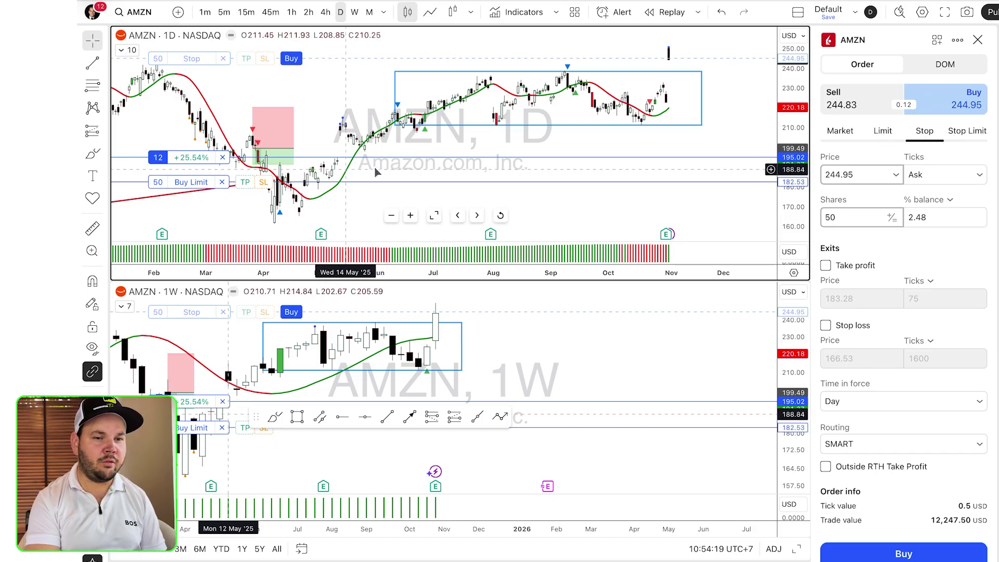
left_click(979, 40)
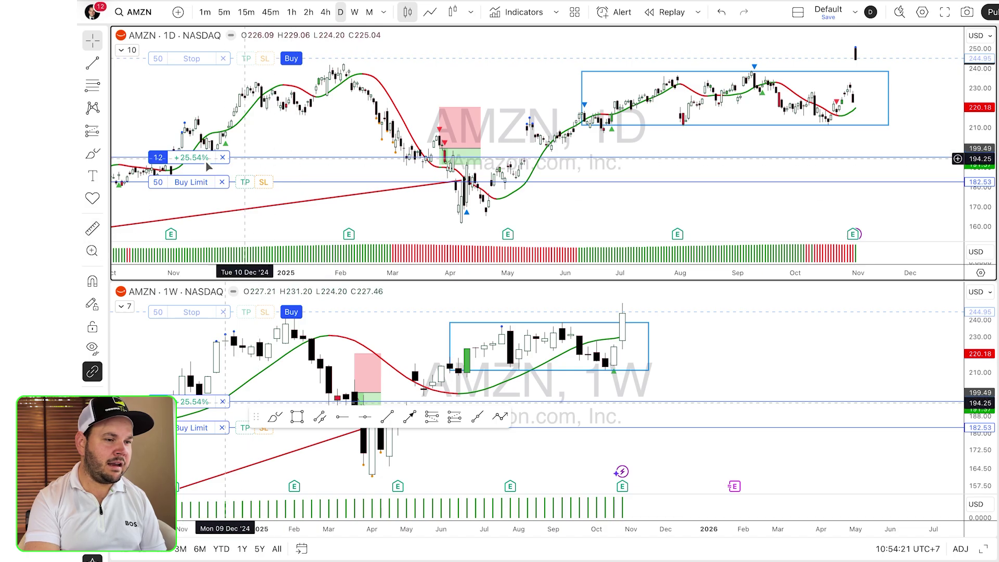
Step: Change the quantity of the AMZN buy limit order to 5 on the chart
left_click(156, 183)
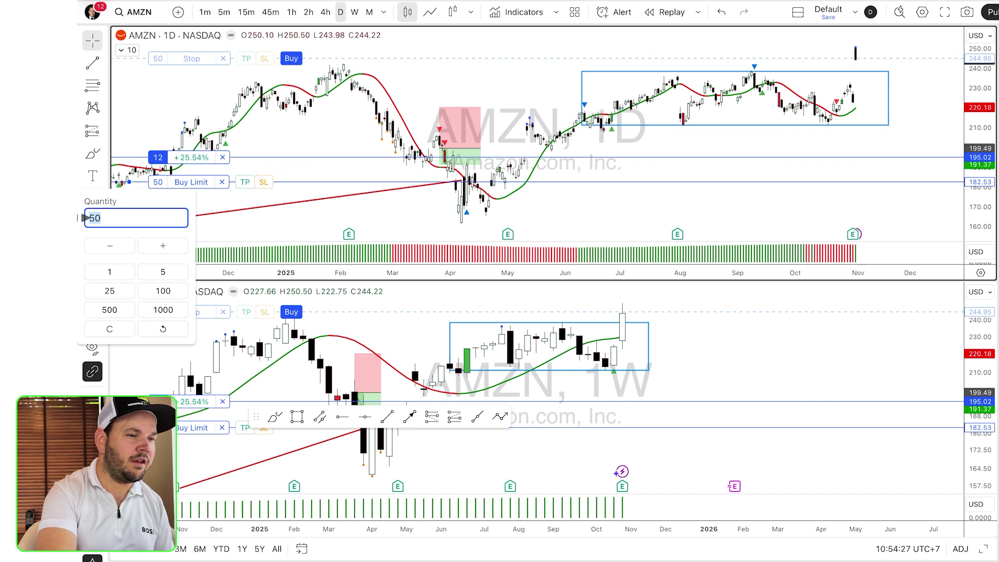
type("5")
key("Return")
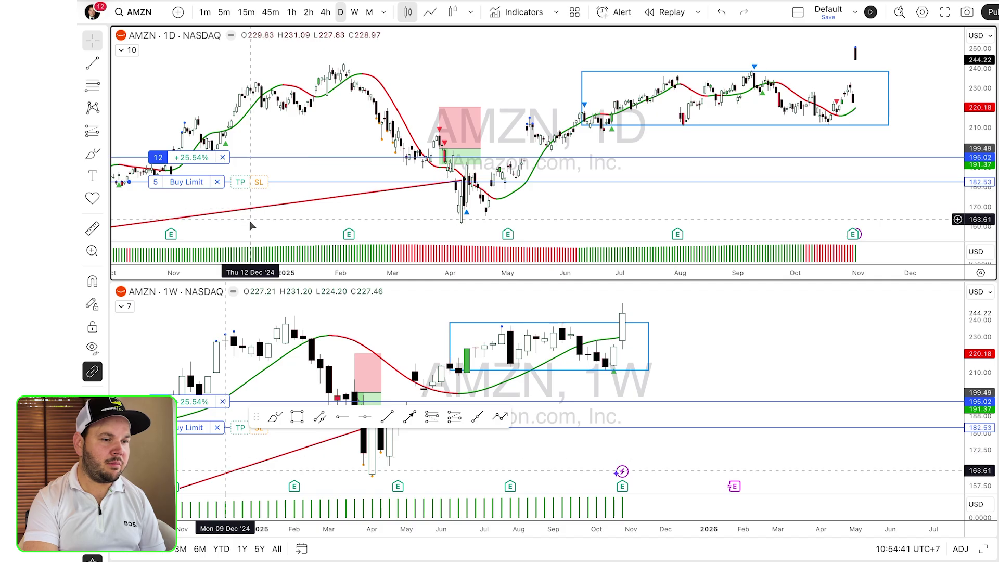
Step: Add a stop loss at 157.90 and a take profit at 240.51 to the AMZN buy limit order, confirming both
left_click_drag(255, 183, 254, 235)
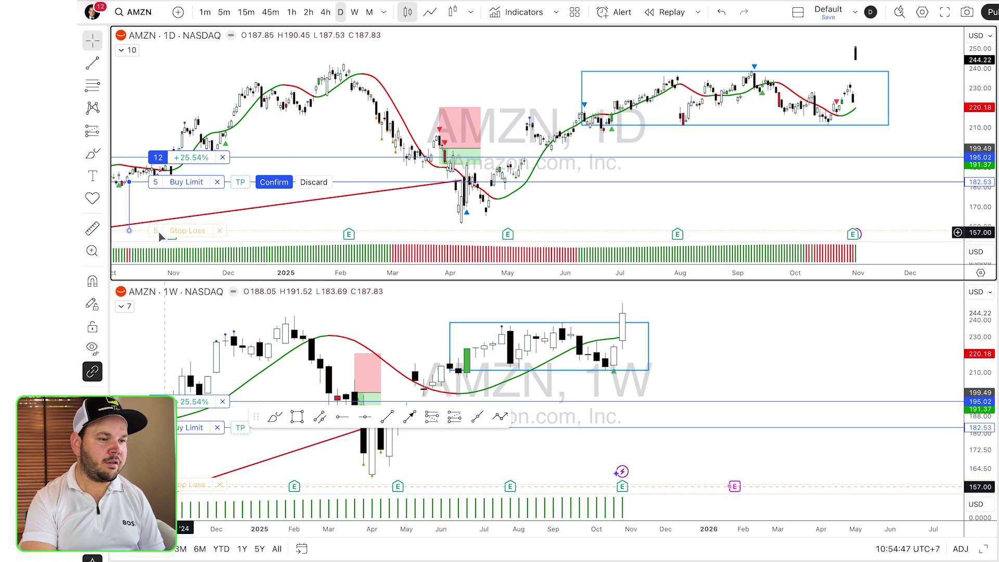
left_click(274, 182)
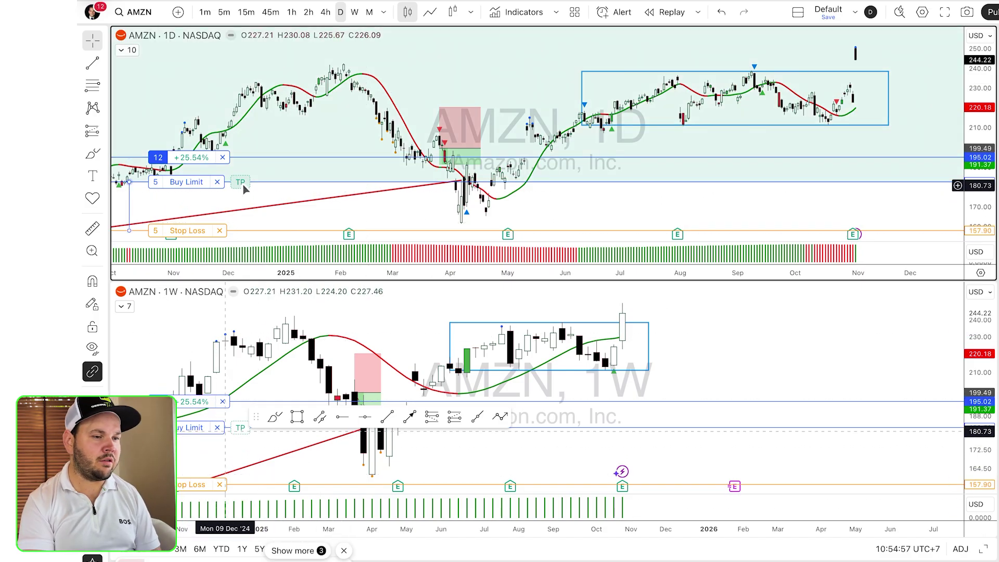
left_click_drag(245, 185, 220, 67)
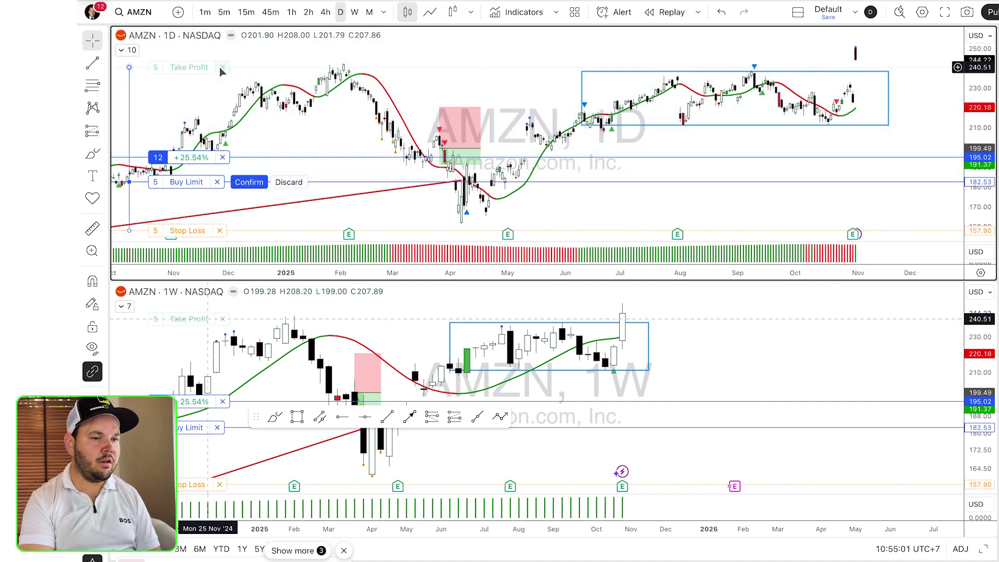
left_click(261, 184)
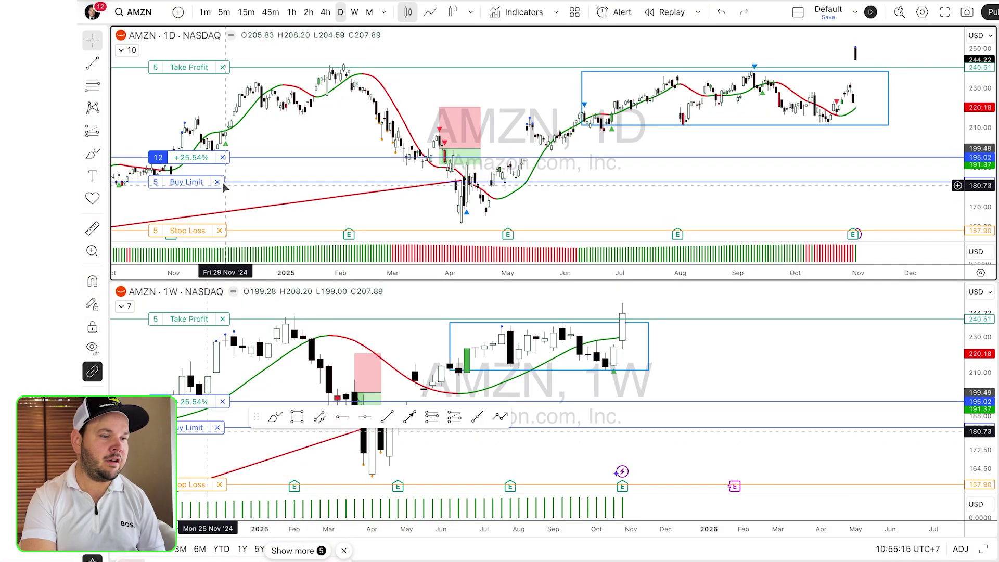
Step: Cancel the AMZN buy limit order at 182.53 together with its attached exits
left_click(217, 181)
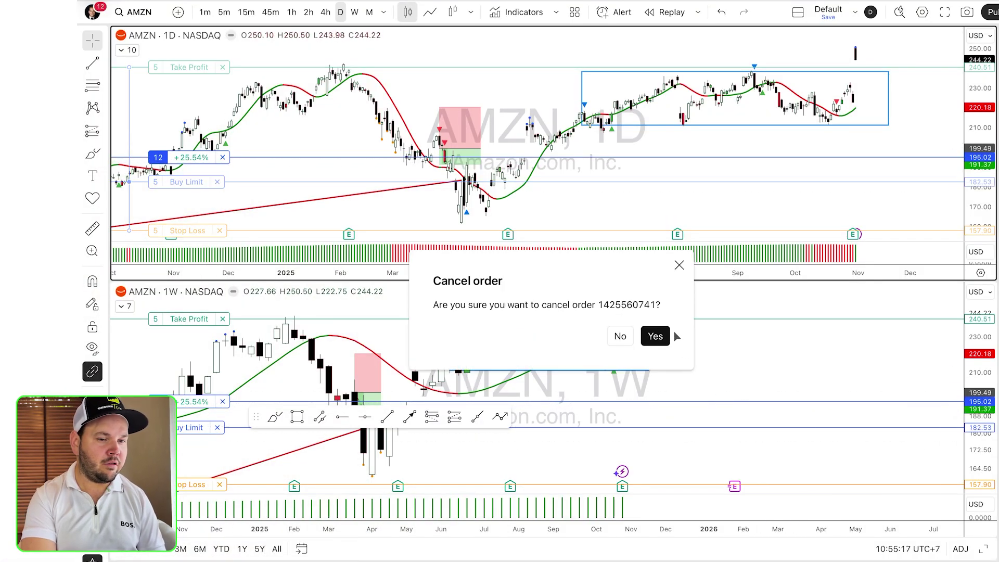
left_click(657, 336)
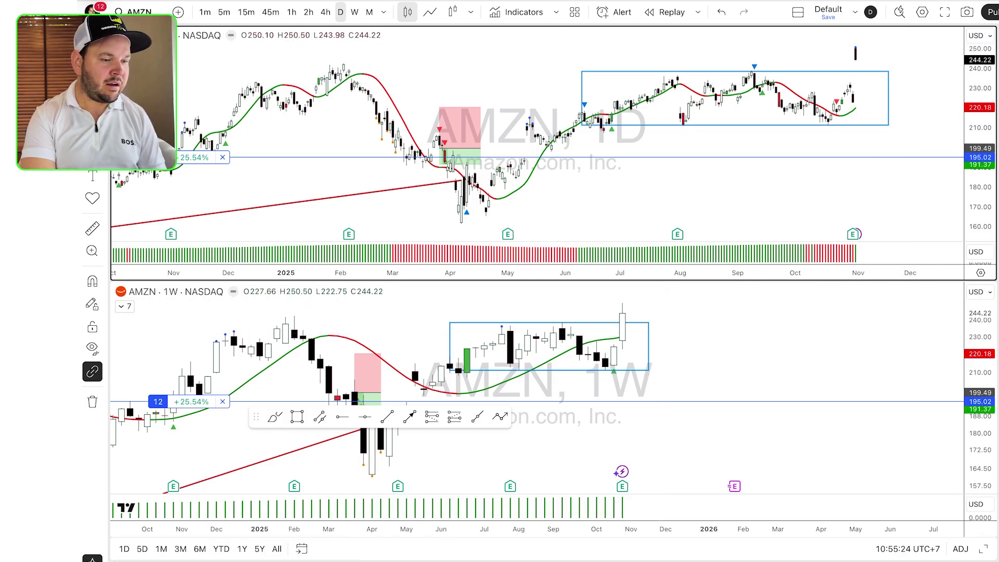
Step: Open the Interactive Brokers Live account panel and look through the list of open positions
left_click(225, 561)
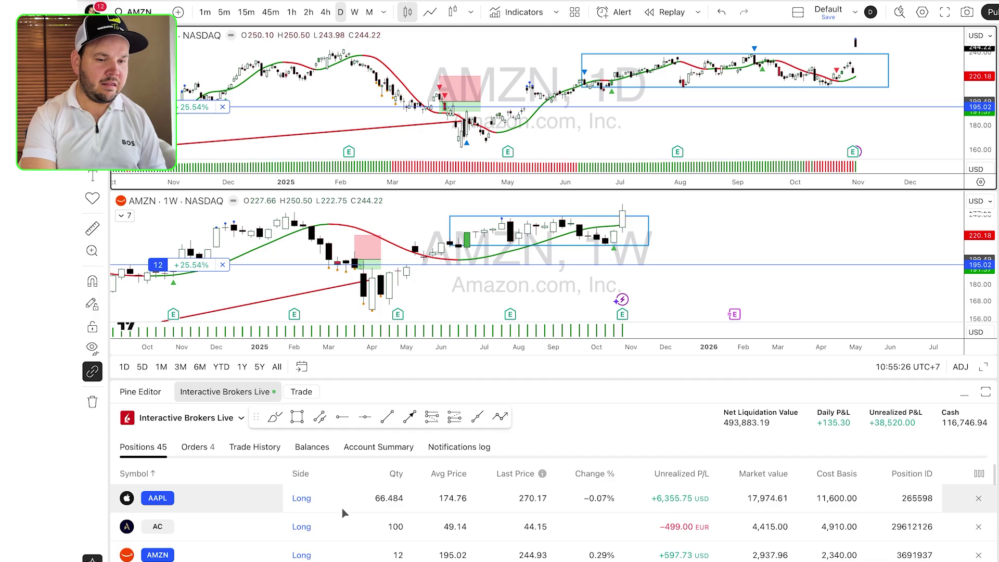
scroll(344, 513, "down", 15)
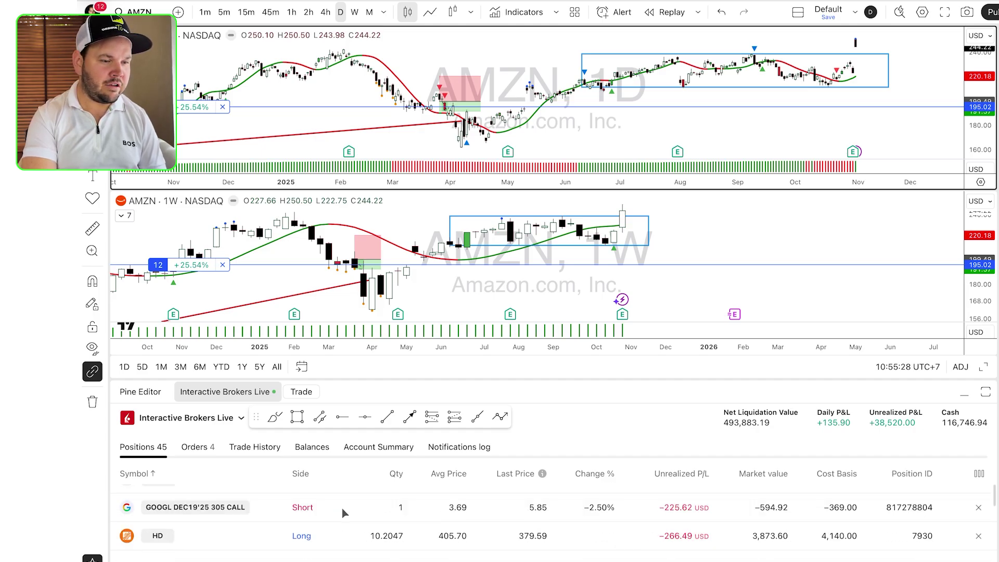
scroll(344, 514, "down", 10)
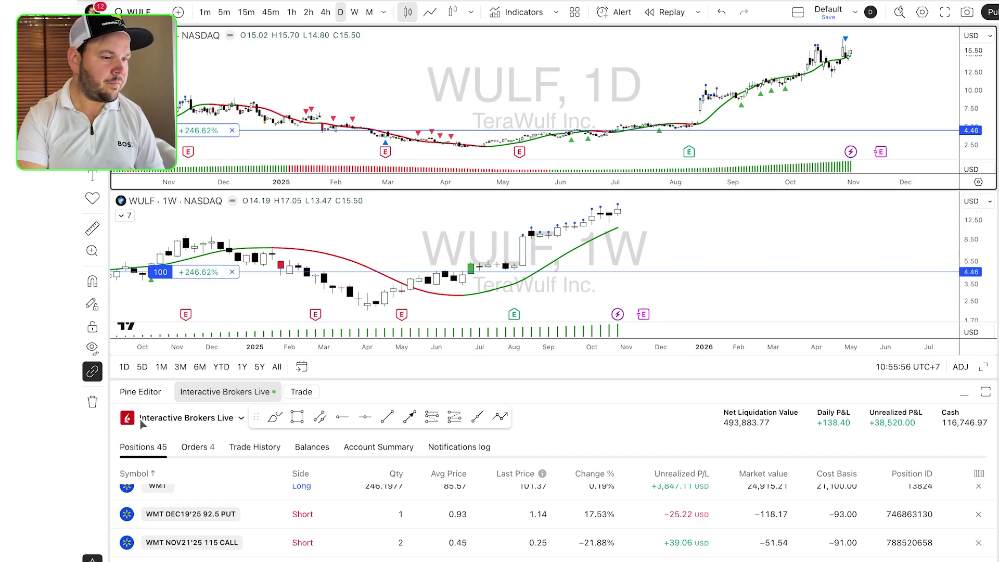
Step: Review the account's balances, trade history, account summary and orders, and return to the open positions
left_click(312, 447)
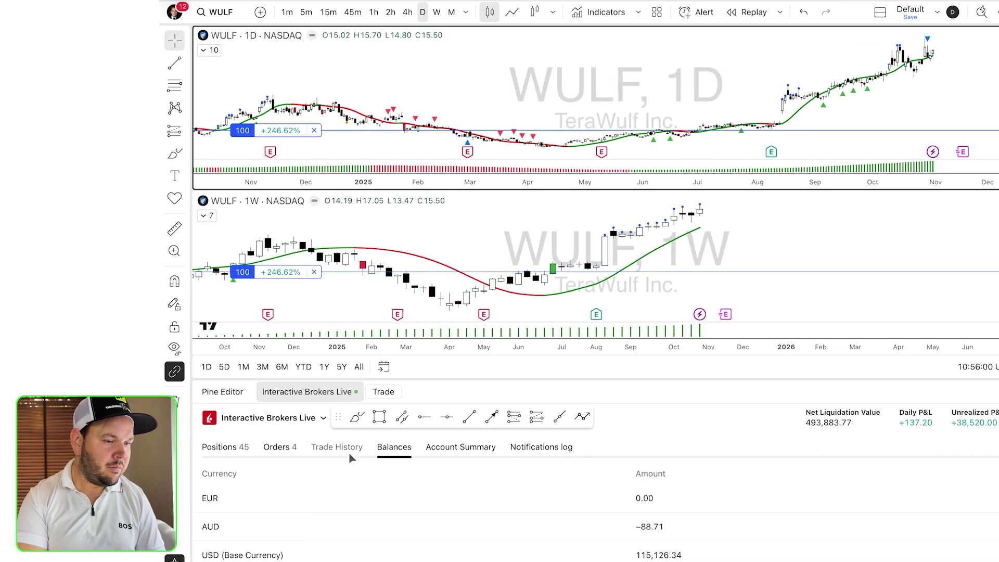
left_click(346, 448)
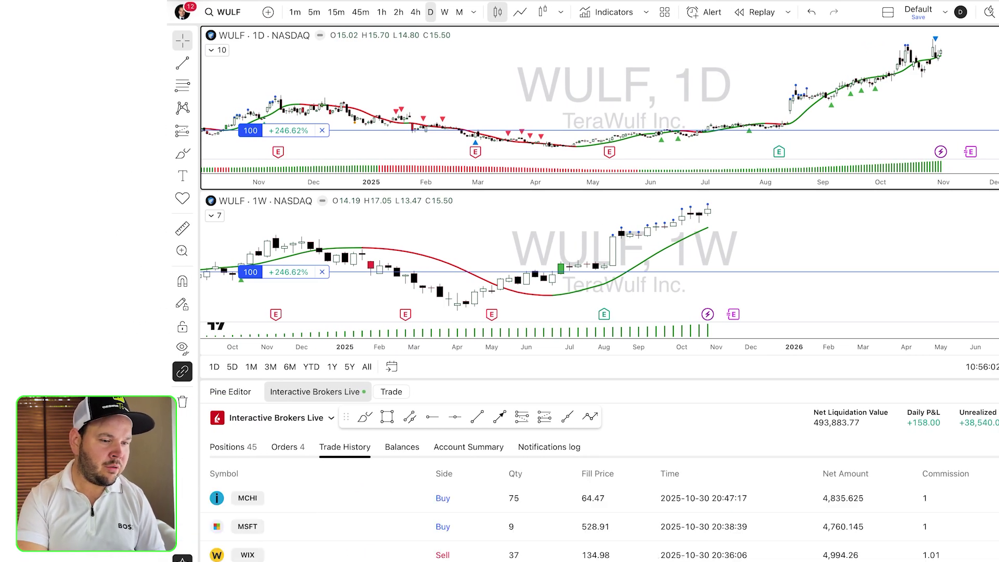
left_click(473, 449)
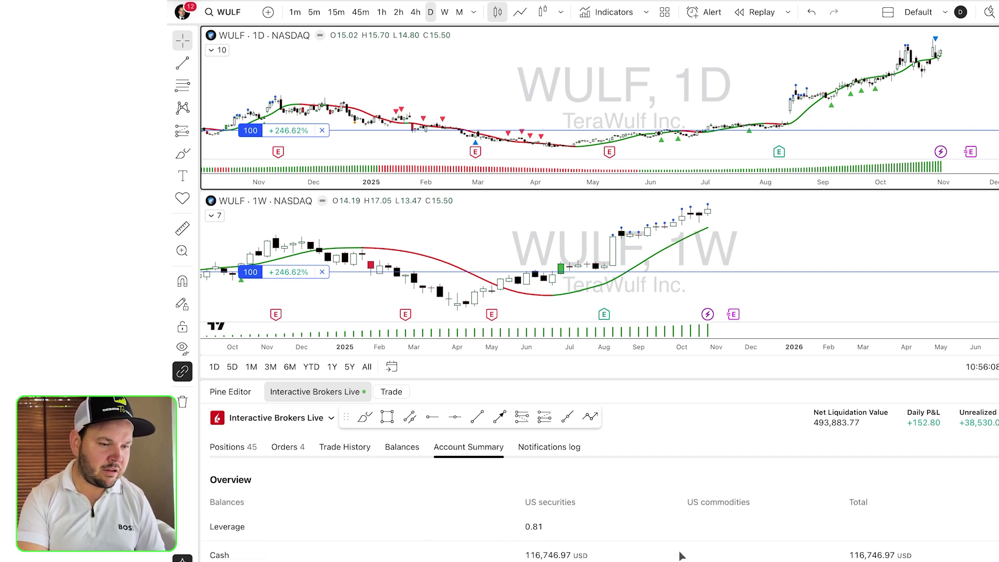
scroll(681, 556, "down", 3)
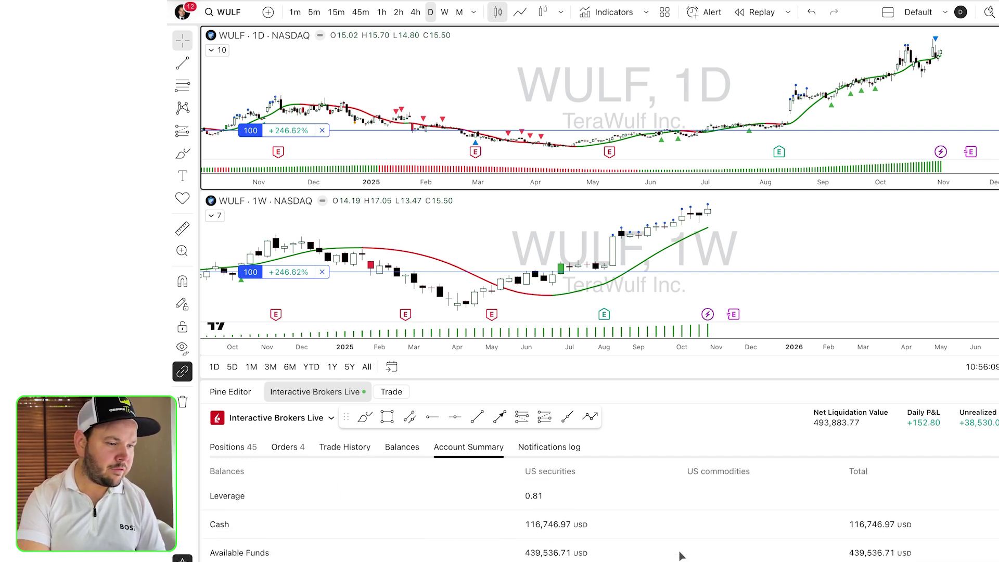
left_click(288, 448)
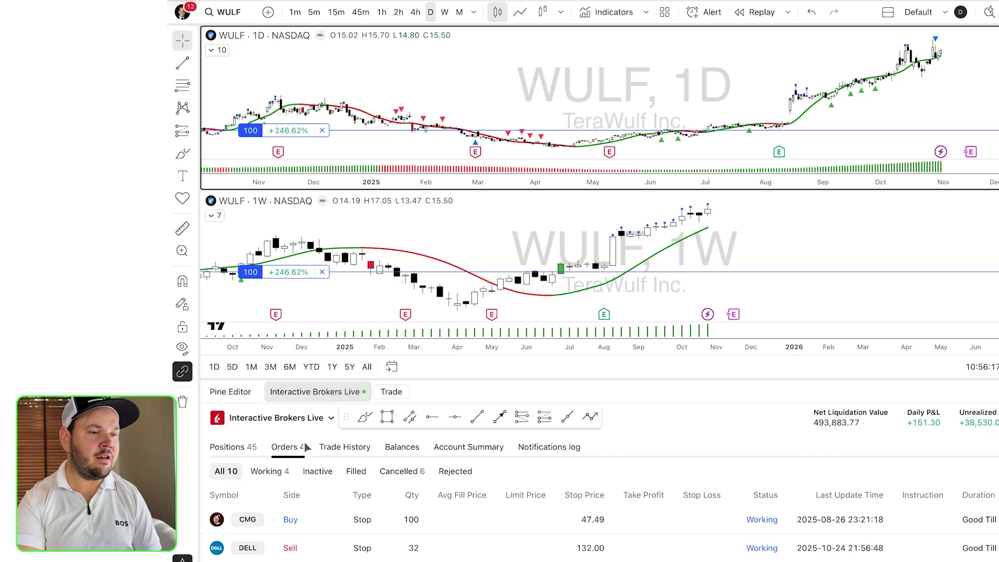
left_click(249, 450)
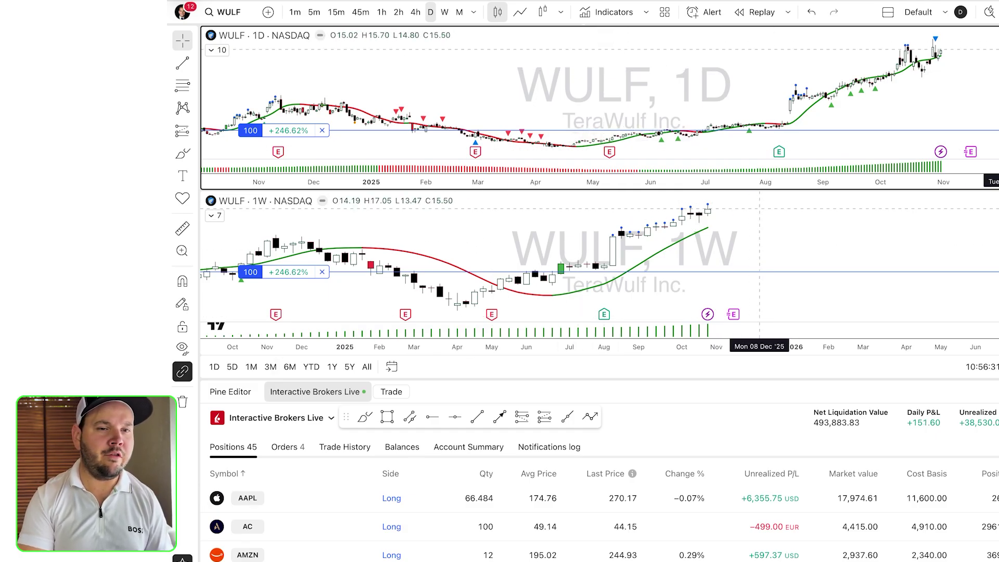
Step: Find the screener through the tool and function search and open the Stock Screener
left_click(989, 17)
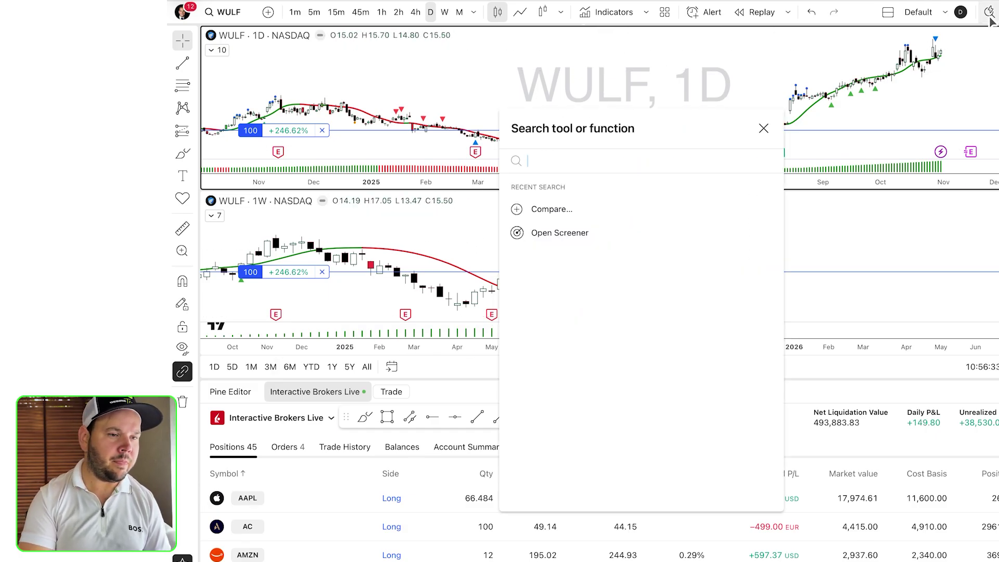
type("s")
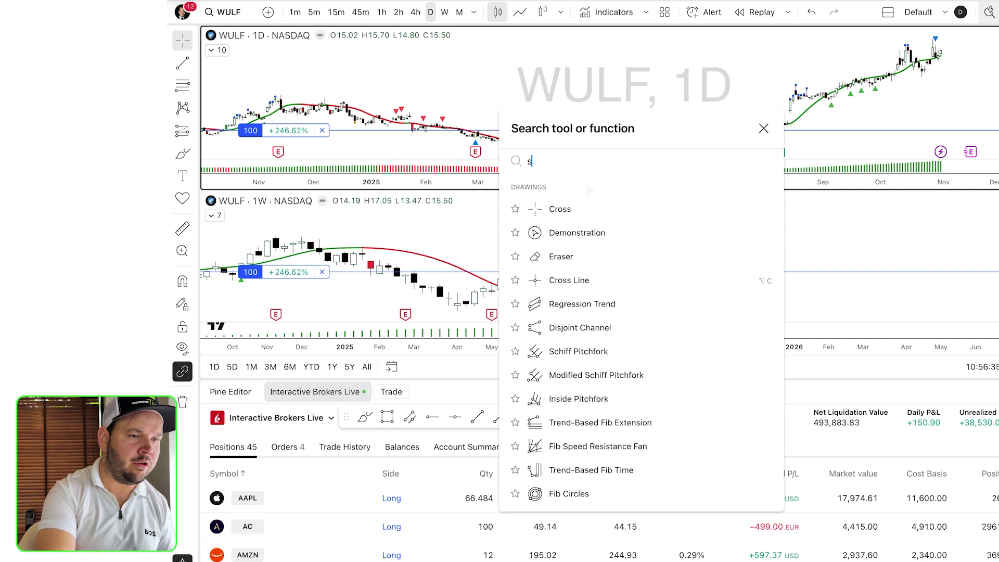
type("creener")
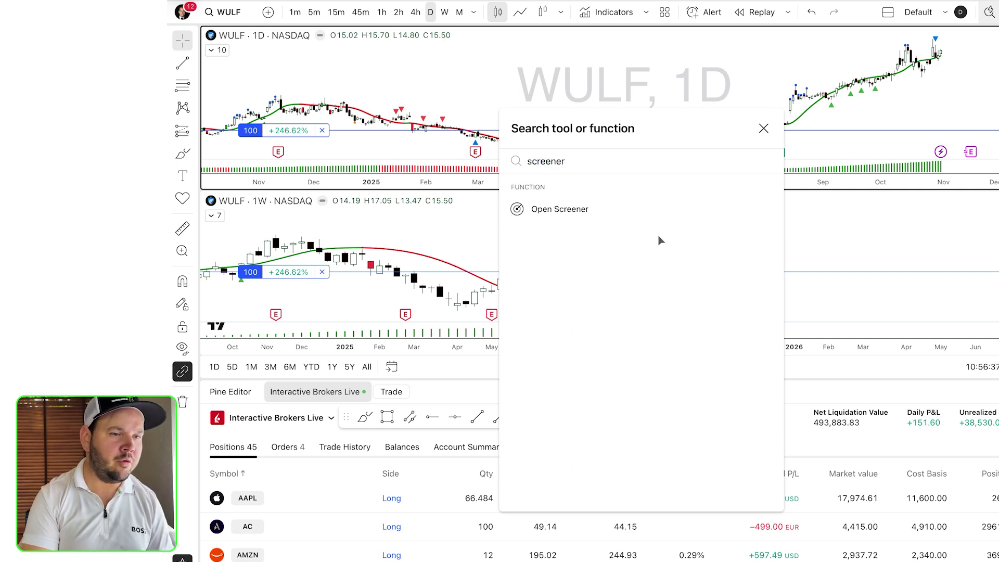
left_click(574, 211)
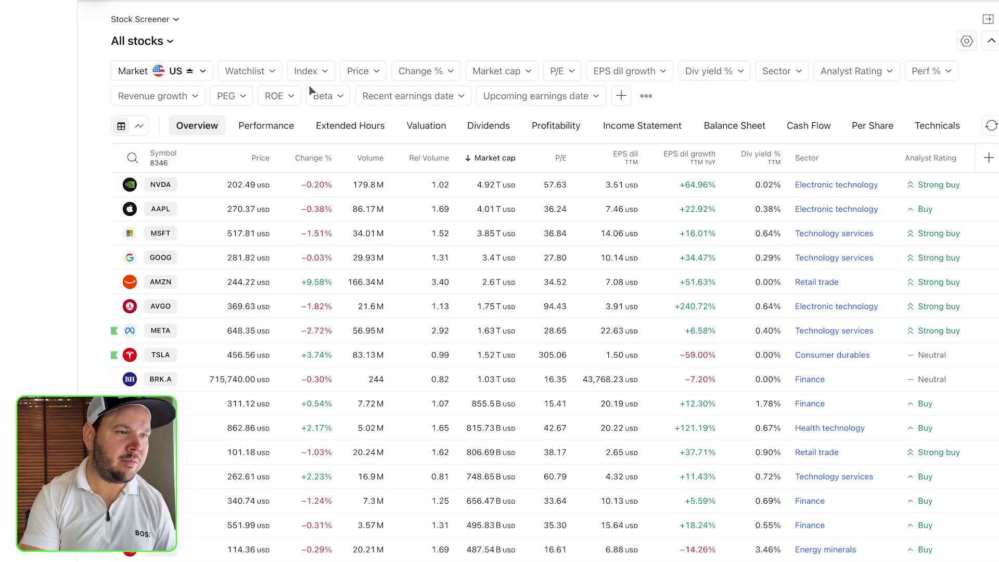
Step: Filter the US stock screener by the personal Stocks & ETF list watchlist
left_click(194, 71)
left_click(390, 45)
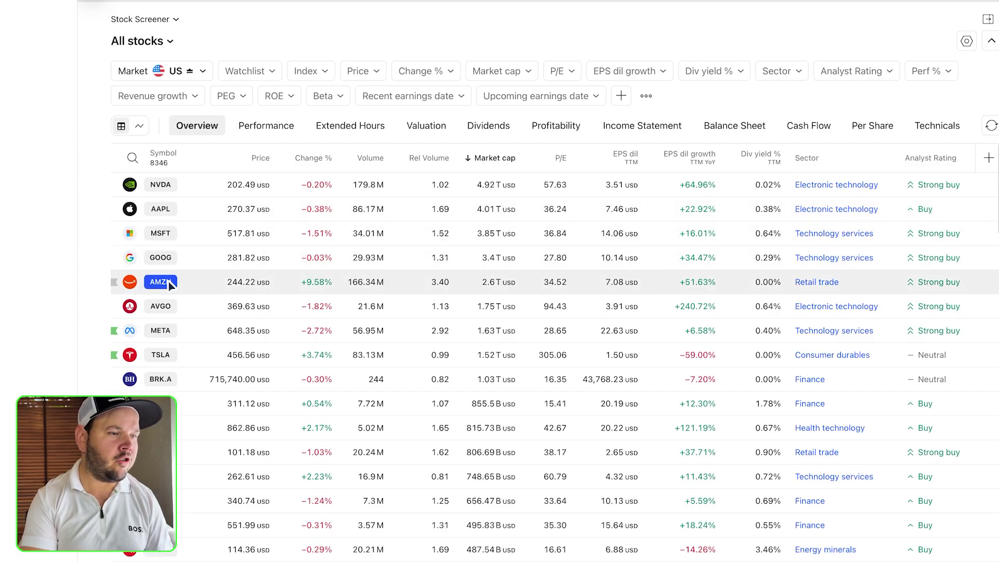
left_click(268, 71)
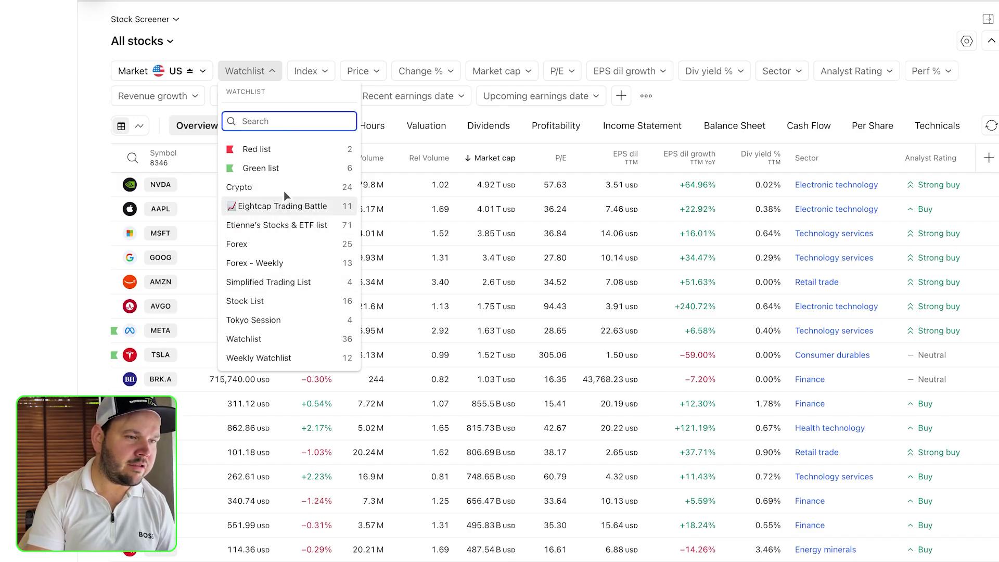
left_click(293, 224)
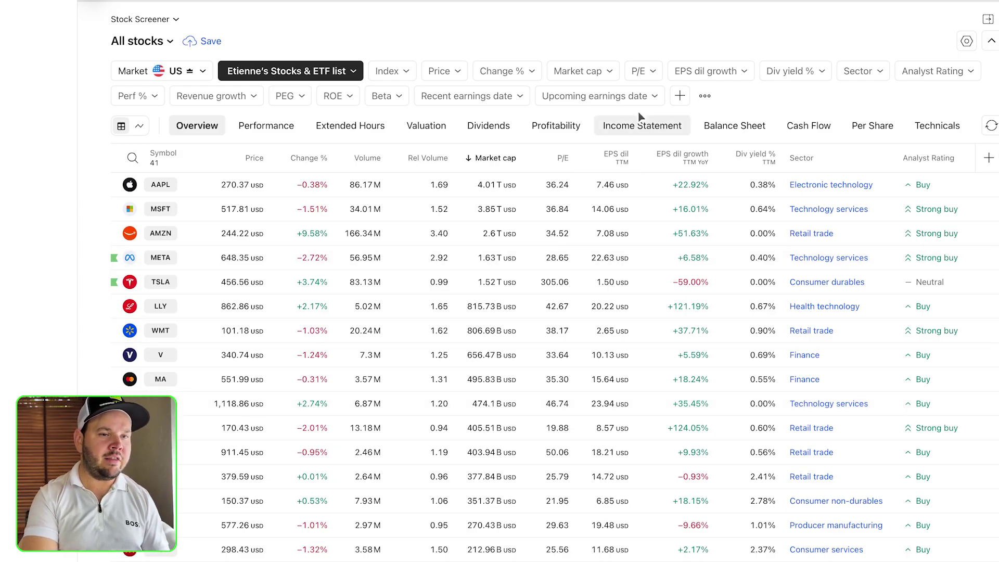
Step: Try the 1-day price change filter of 10% and above on the watchlist stocks, and reset it
left_click(503, 73)
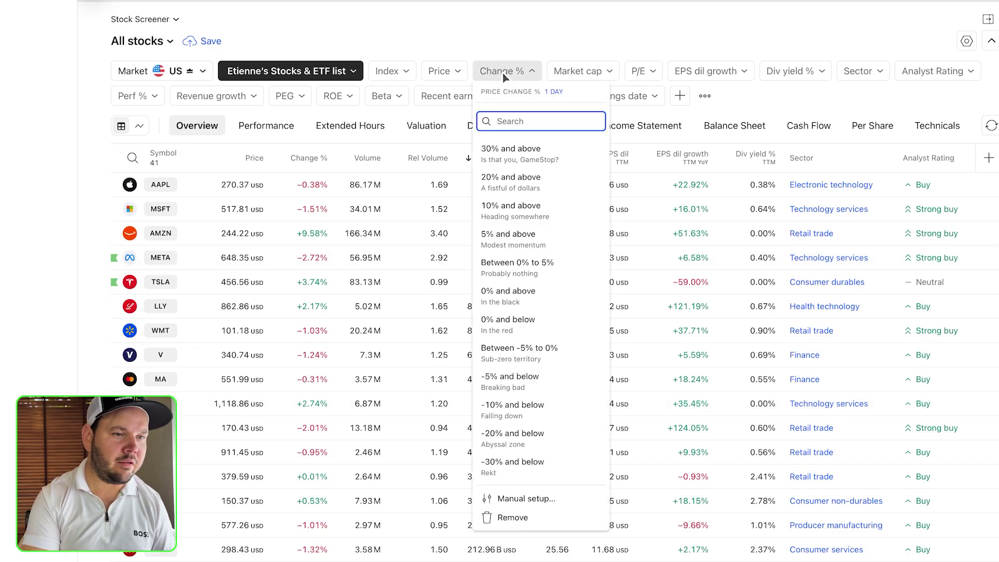
left_click(541, 210)
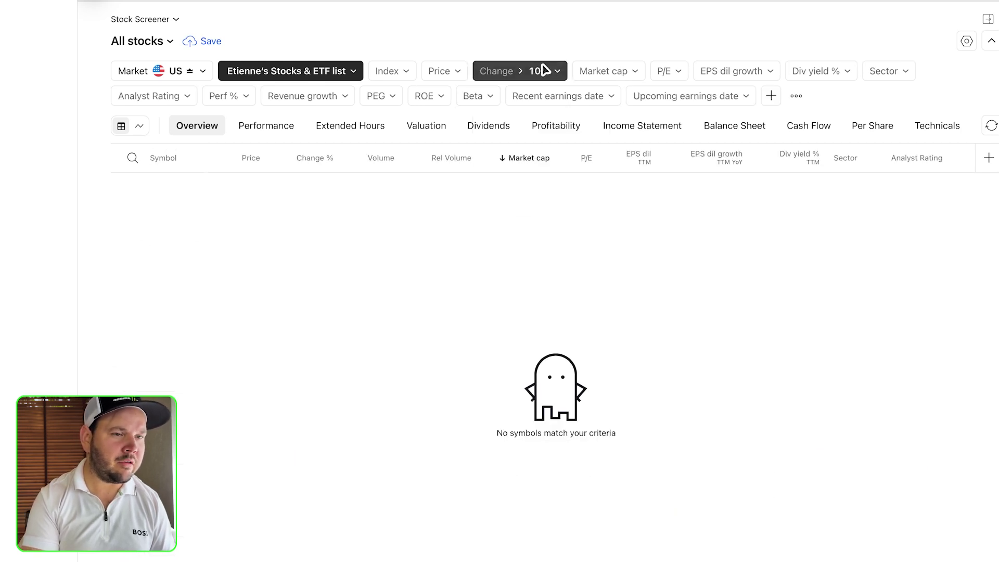
left_click(556, 71)
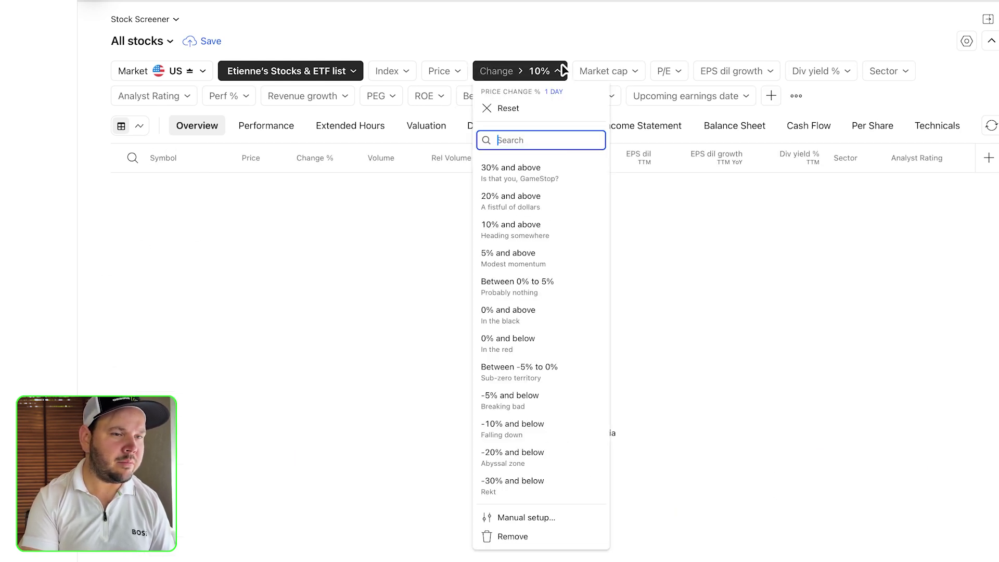
left_click(491, 110)
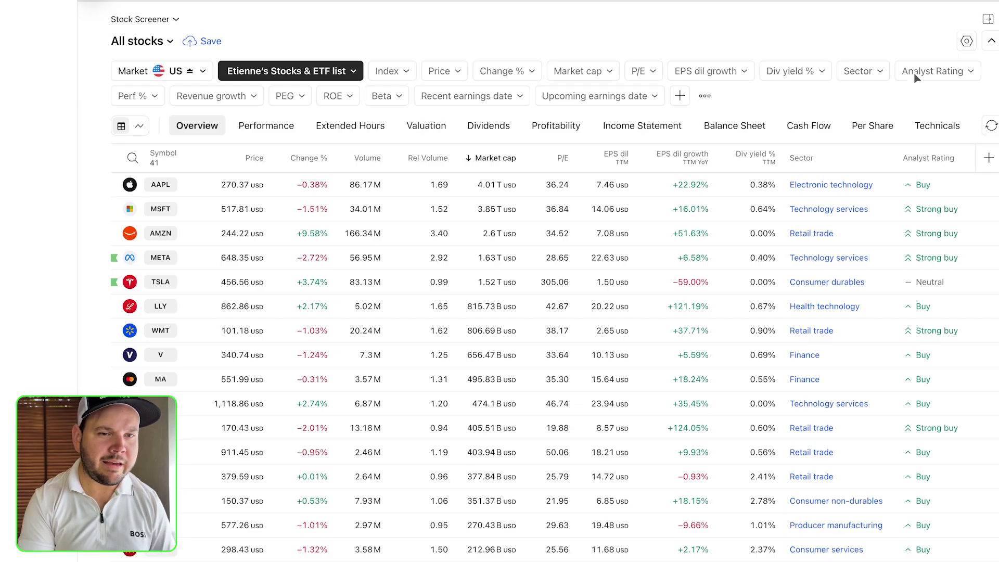
Step: Switch to the ETF Screener and sort the funds by 3-year NAV total return in ascending order
left_click(176, 21)
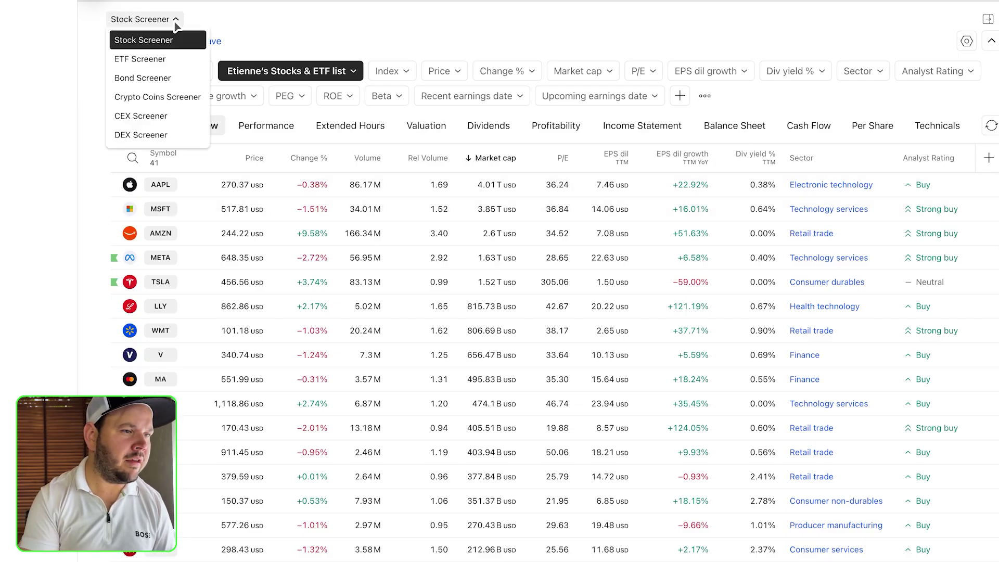
left_click(166, 60)
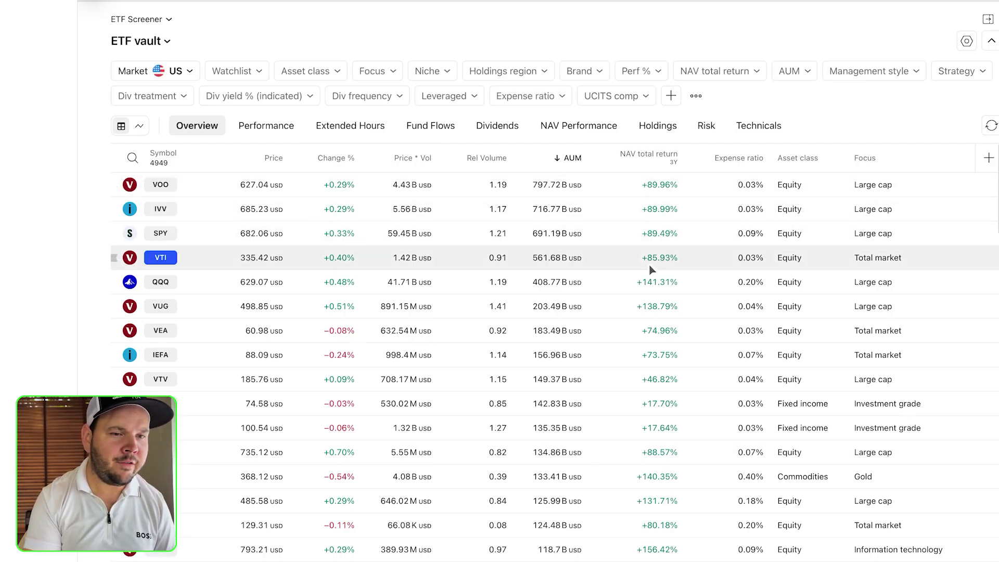
left_click(650, 154)
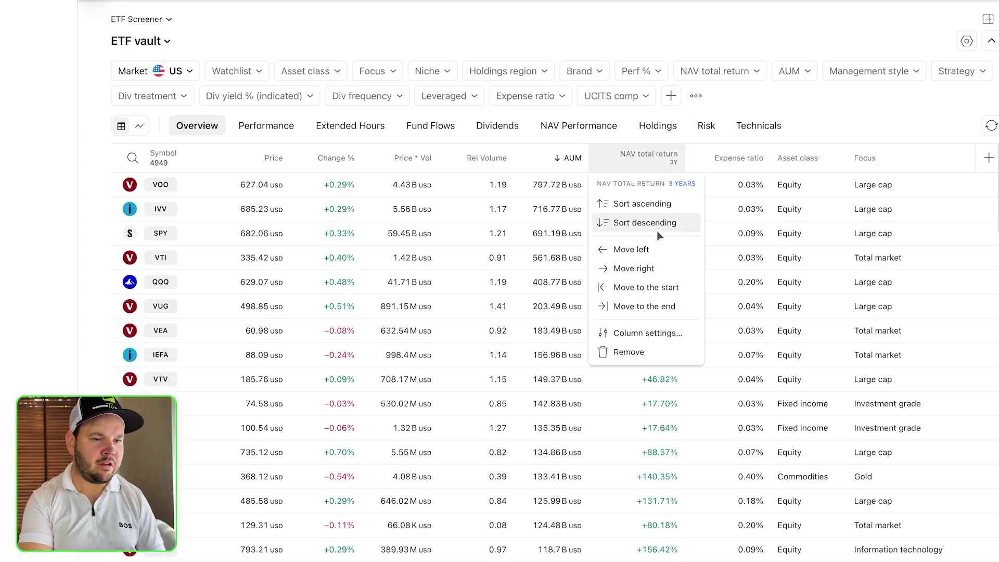
left_click(657, 211)
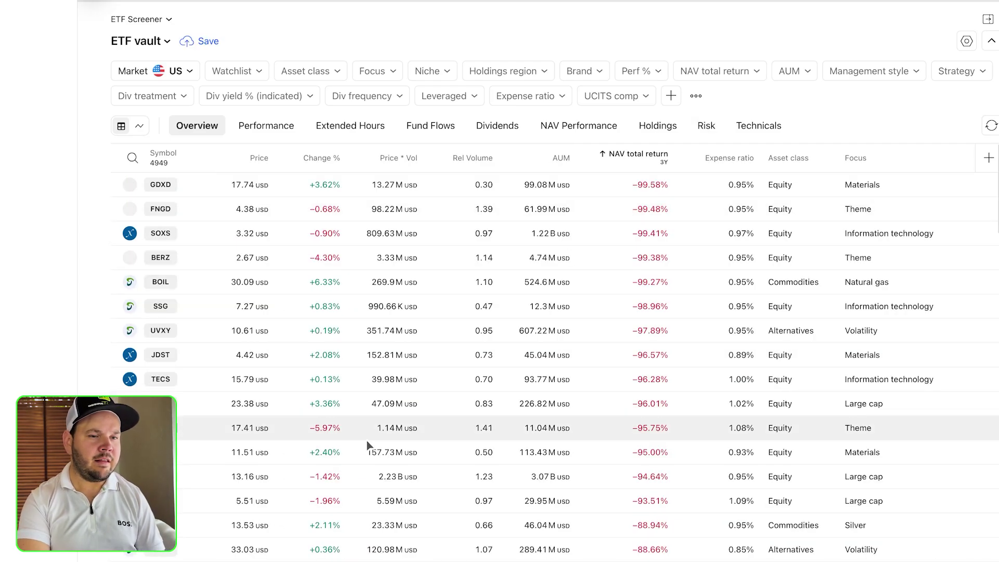
Step: Find the HAUS real estate ETF in the sorted list and open its Superchart
scroll(641, 380, "down", 10)
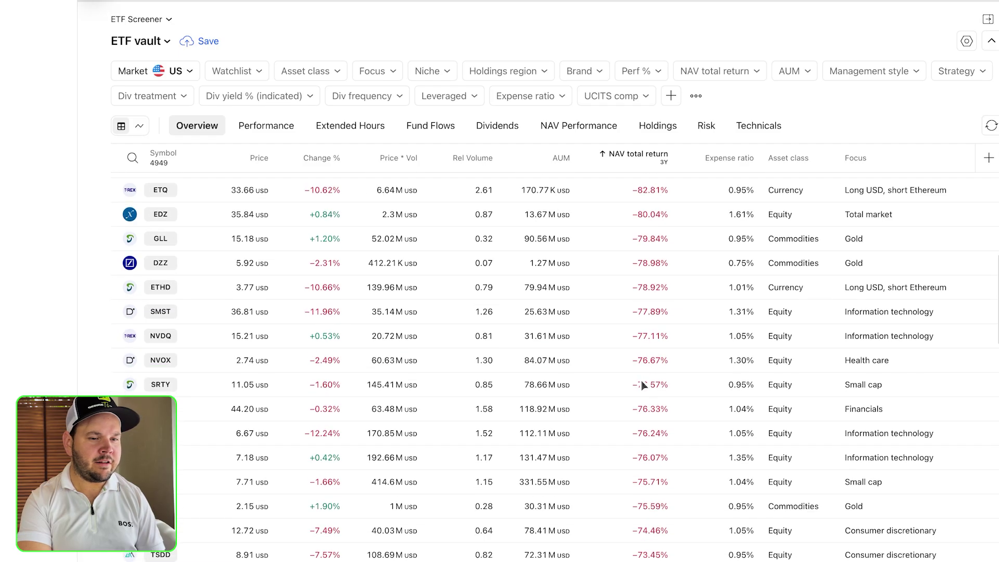
scroll(645, 396, "down", 10)
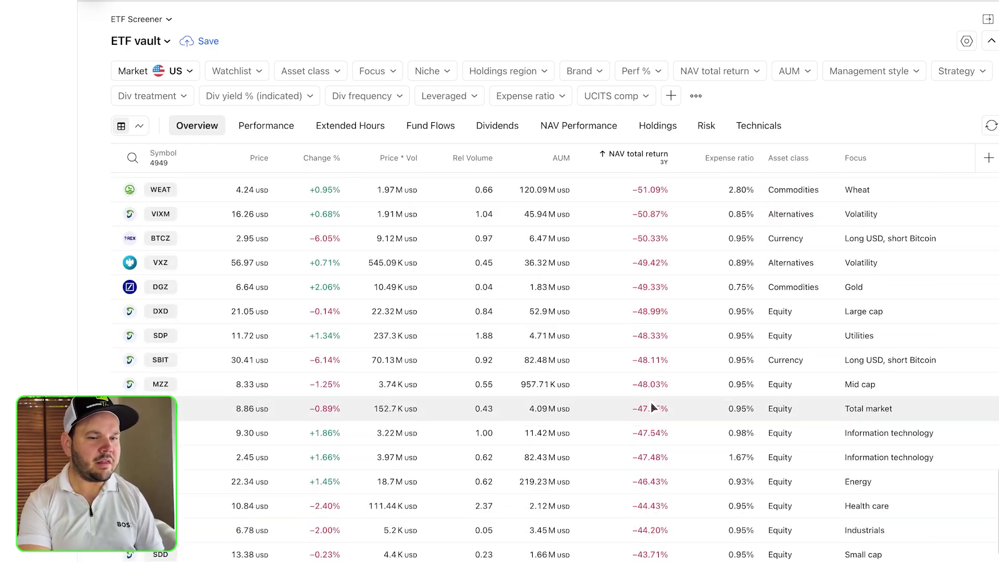
scroll(656, 416, "down", 10)
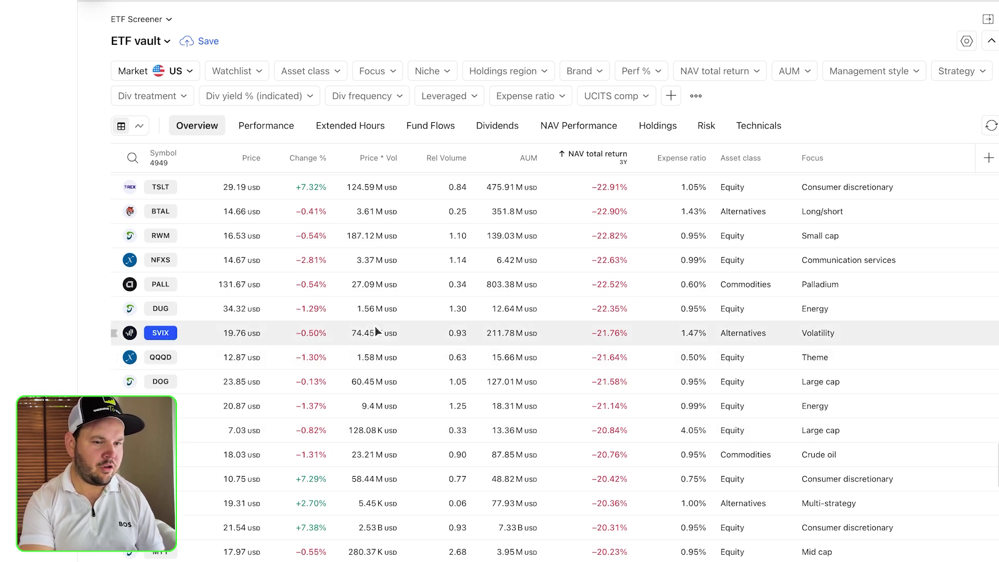
scroll(679, 358, "down", 5)
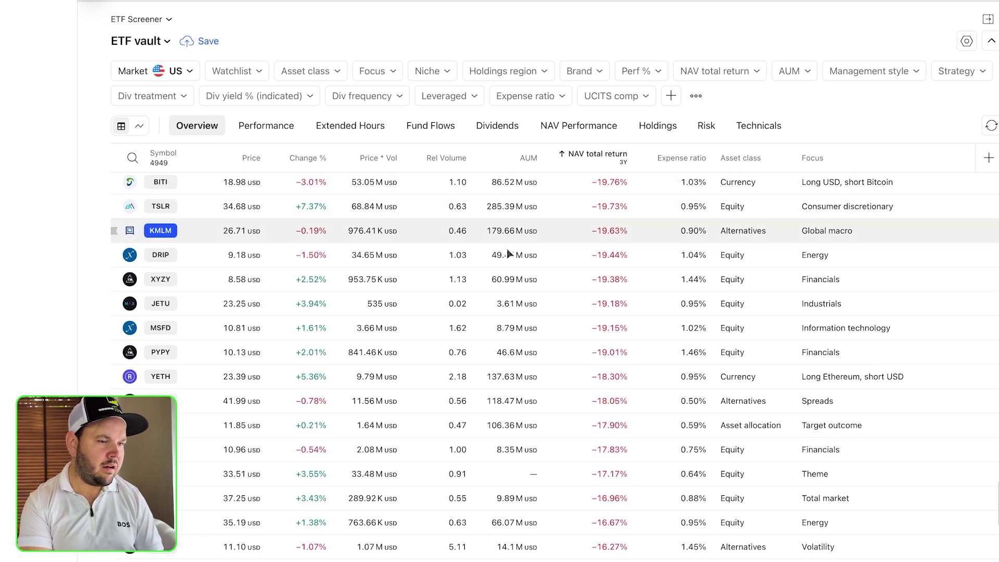
scroll(630, 319, "down", 1)
scroll(630, 318, "down", 15)
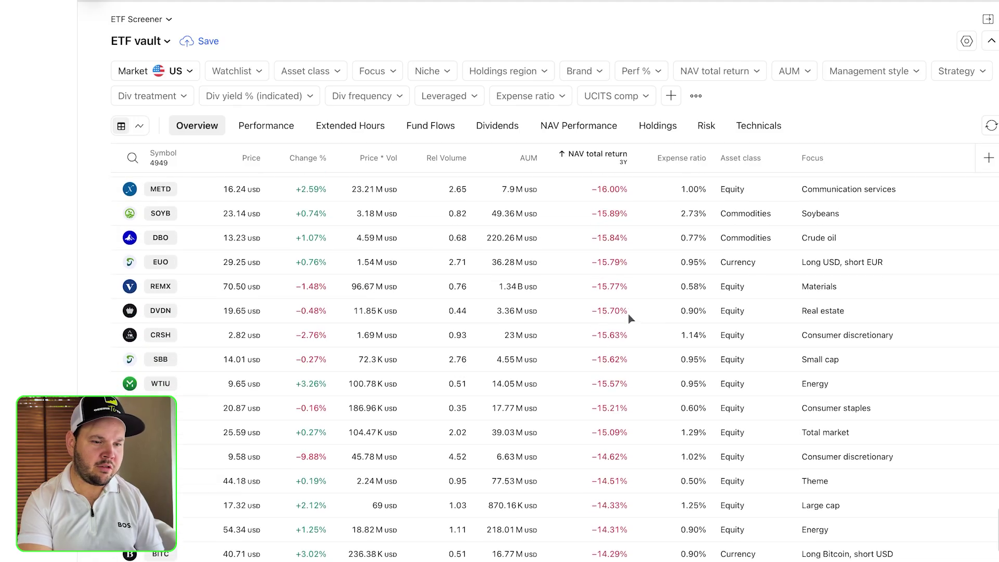
scroll(628, 319, "down", 1)
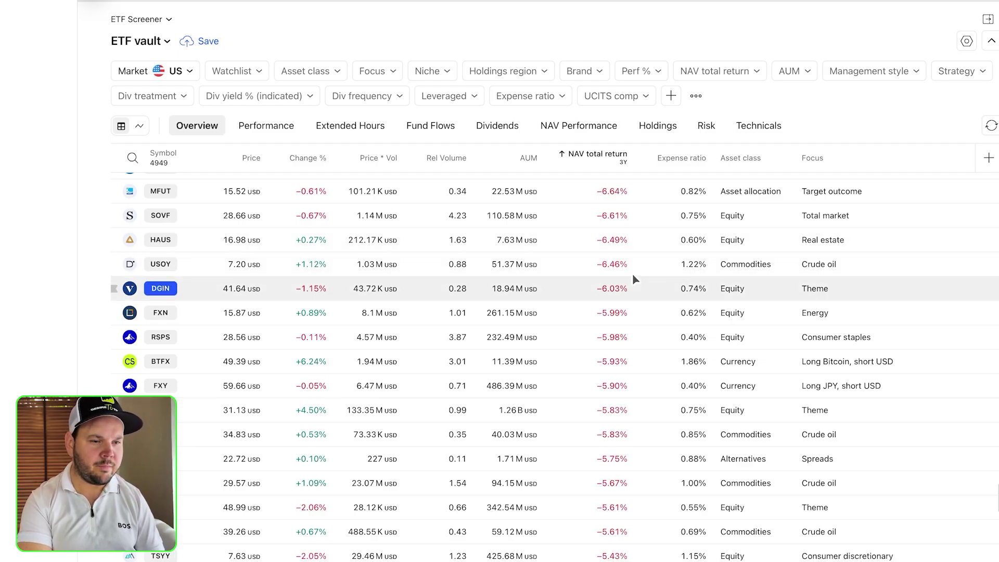
right_click(125, 240)
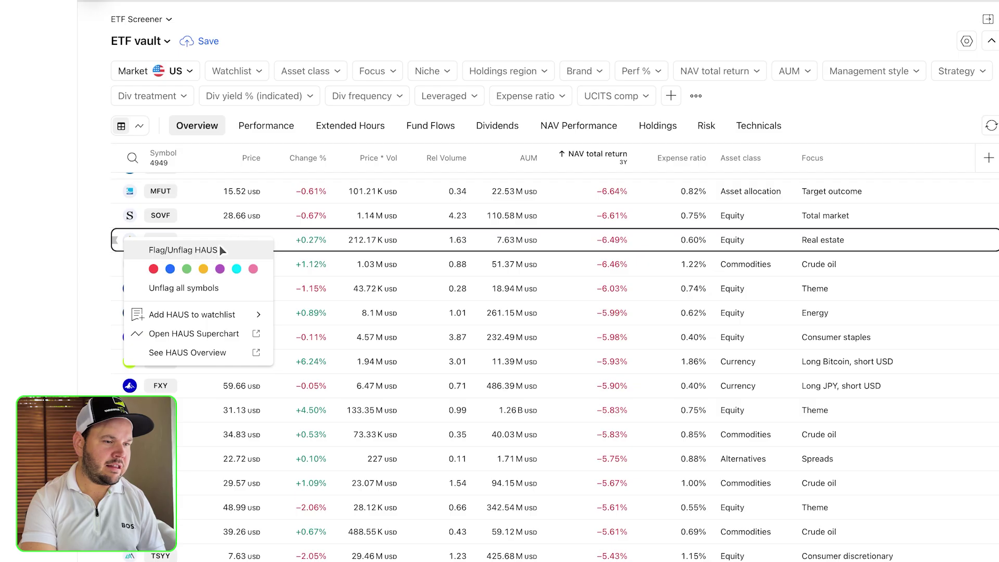
left_click(213, 338)
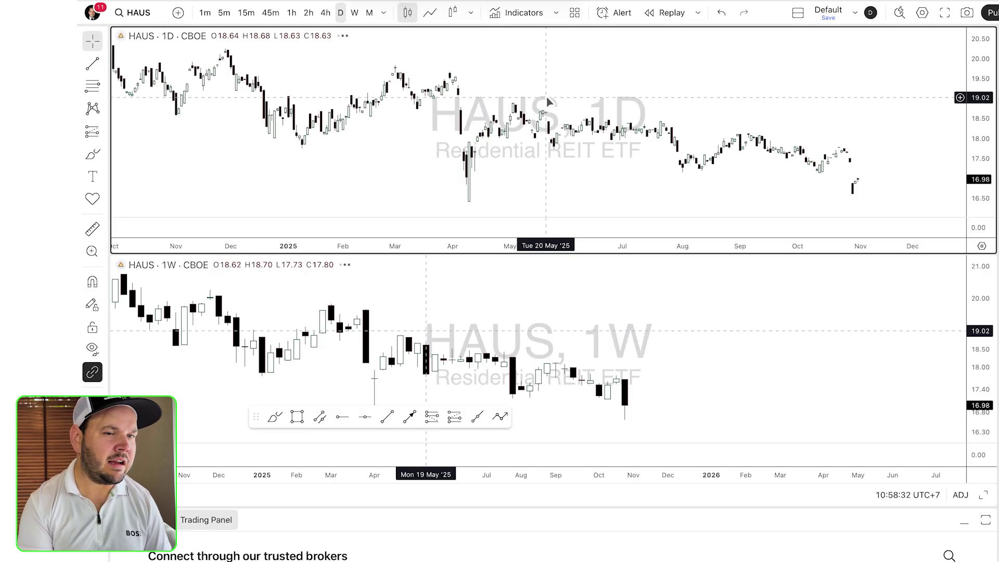
scroll(589, 172, "down", 6)
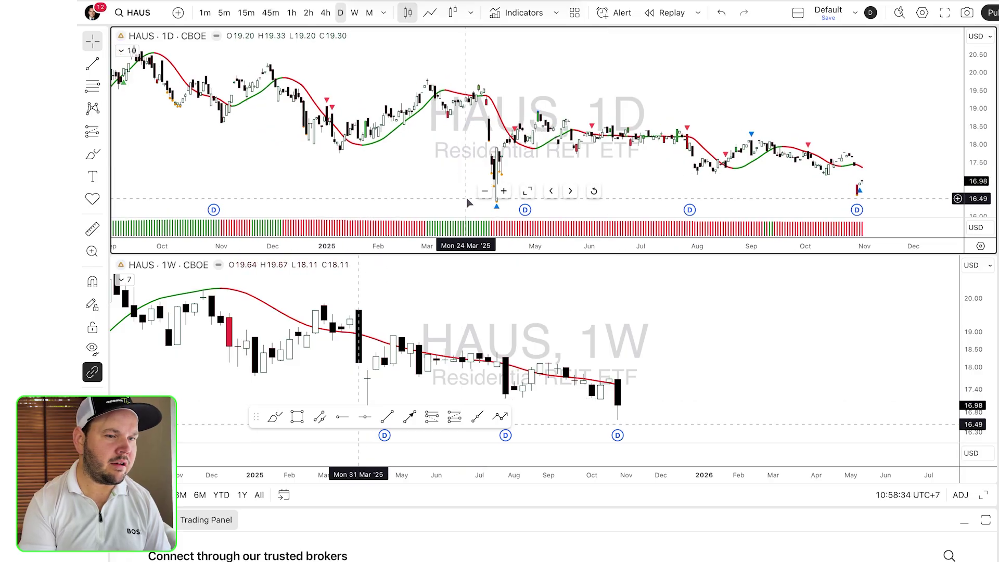
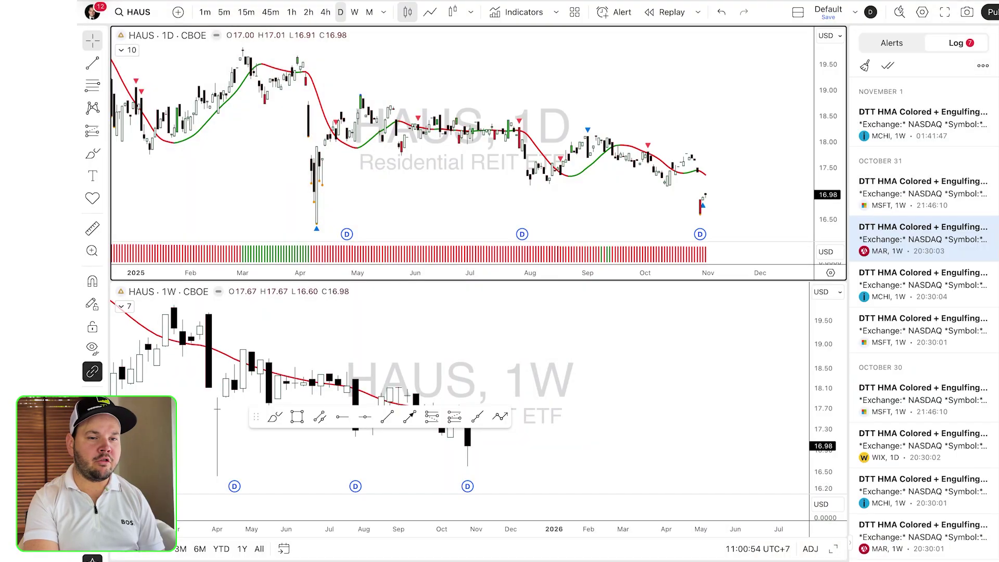
Step: Load the chart of the November 1 MCHI weekly alert from the alert log
left_click(922, 112)
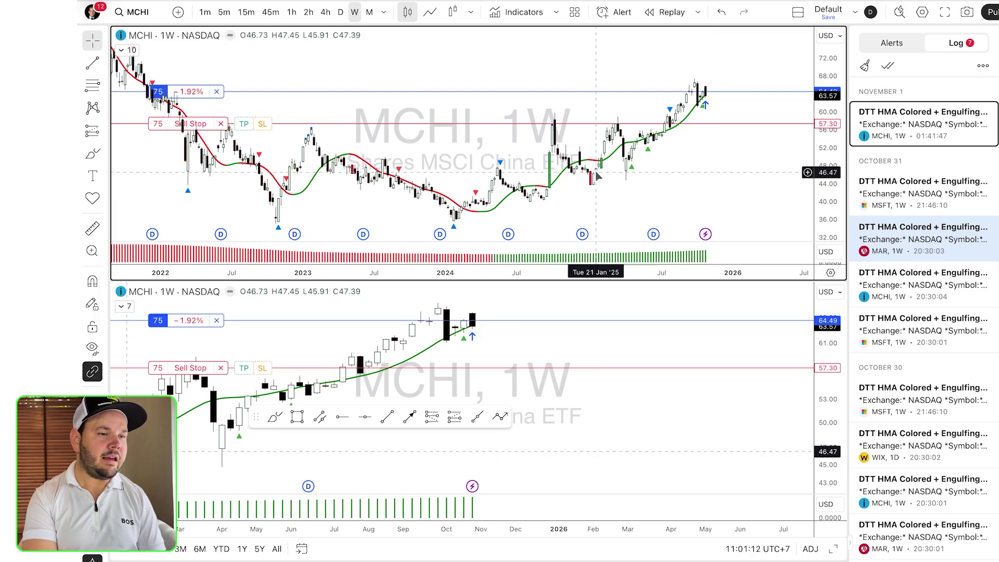
Step: Switch from the alert log to the watchlist and load the AAPL chart
mouse_move(904, 238)
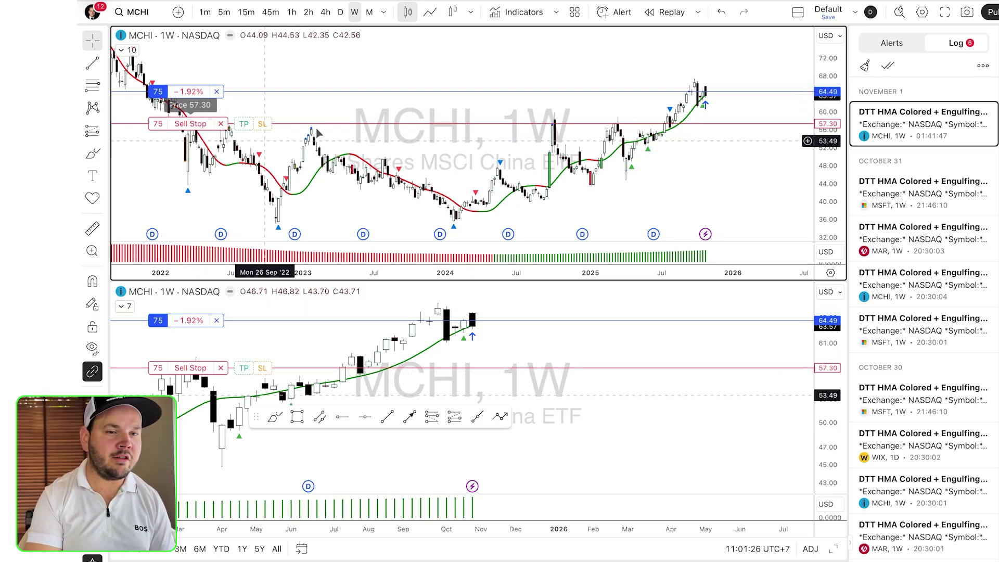
left_click(996, 39)
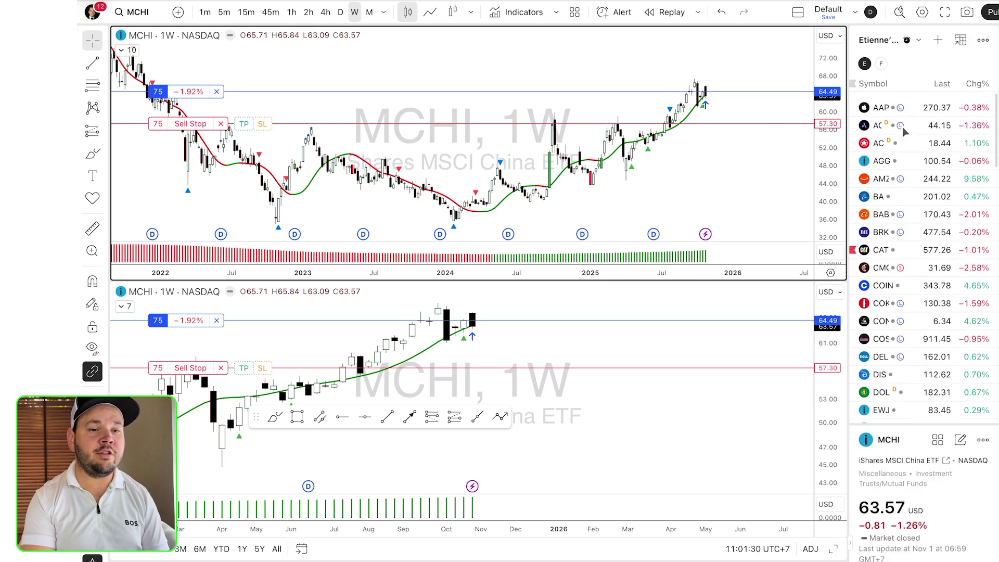
left_click(905, 105)
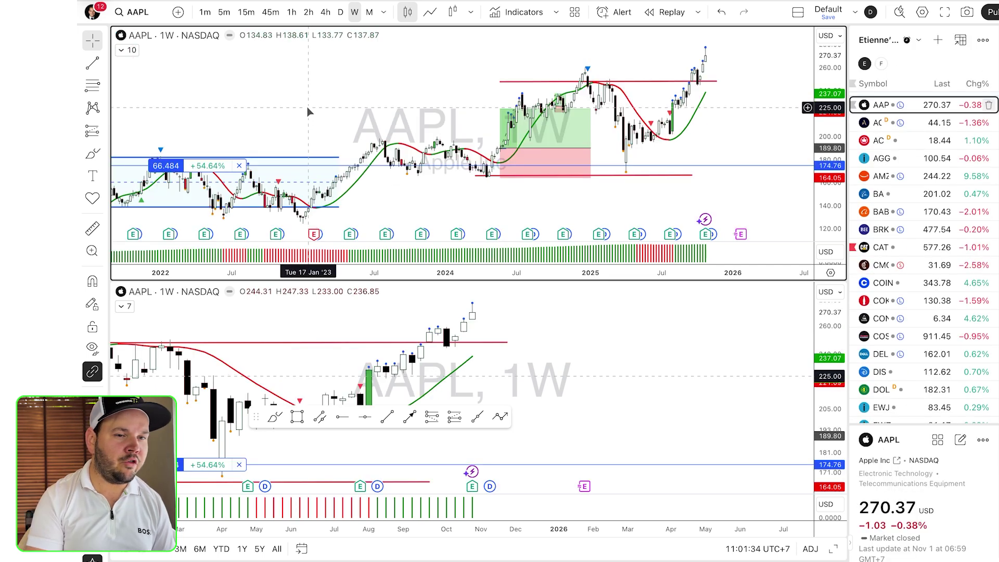
Step: Try a price alert on AAPL crossing 225.00, and discard it without creating it
right_click(309, 112)
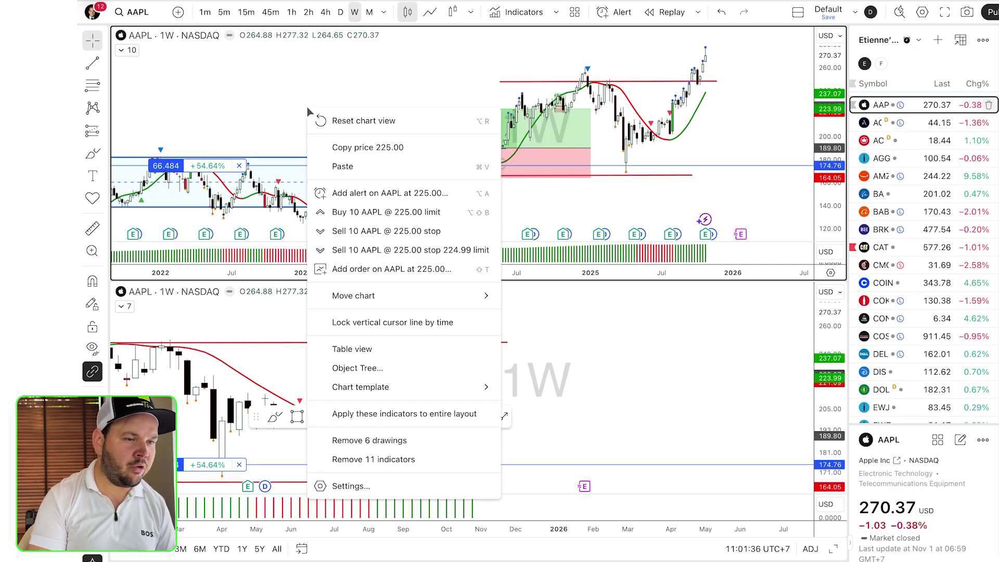
left_click(393, 193)
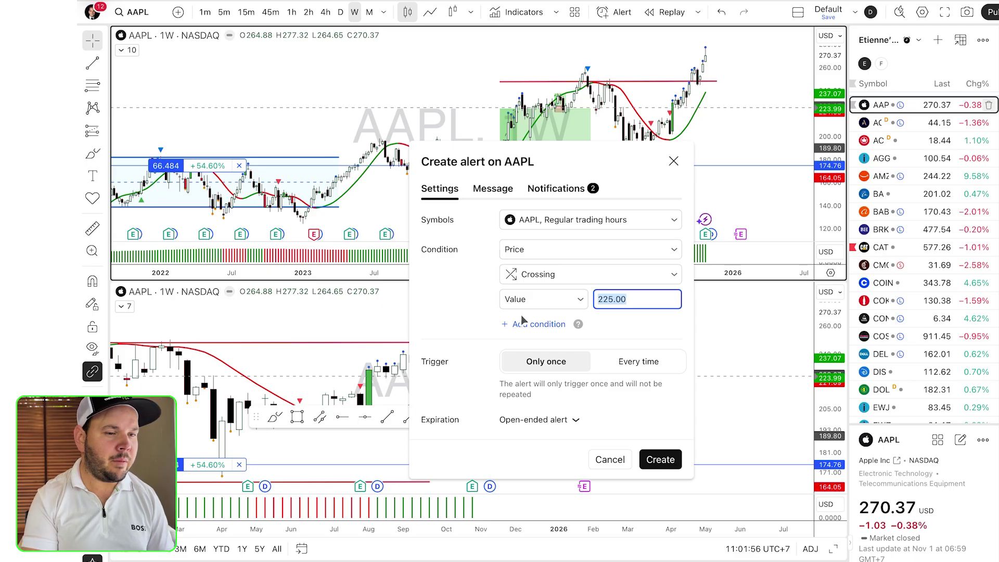
left_click(674, 161)
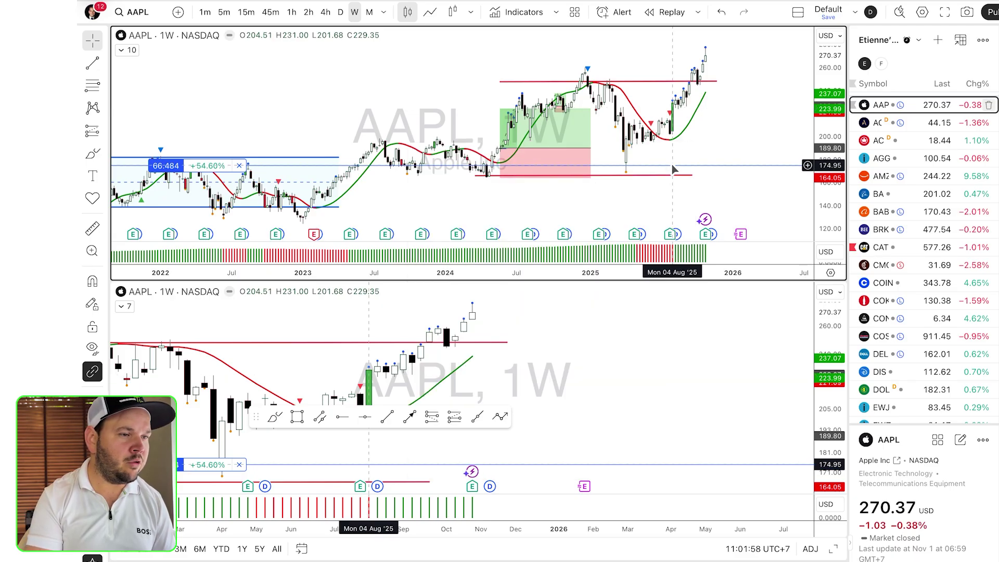
Step: Expand the upper chart's indicator list and start an alert on the DTT HMA Colored + Engulfing 86.0 indicator
left_click(126, 50)
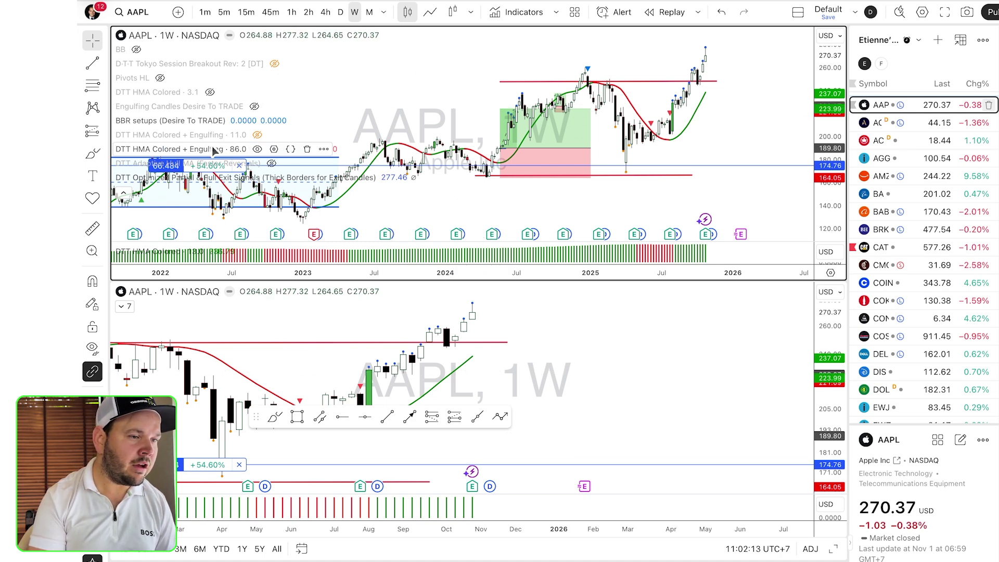
left_click(322, 149)
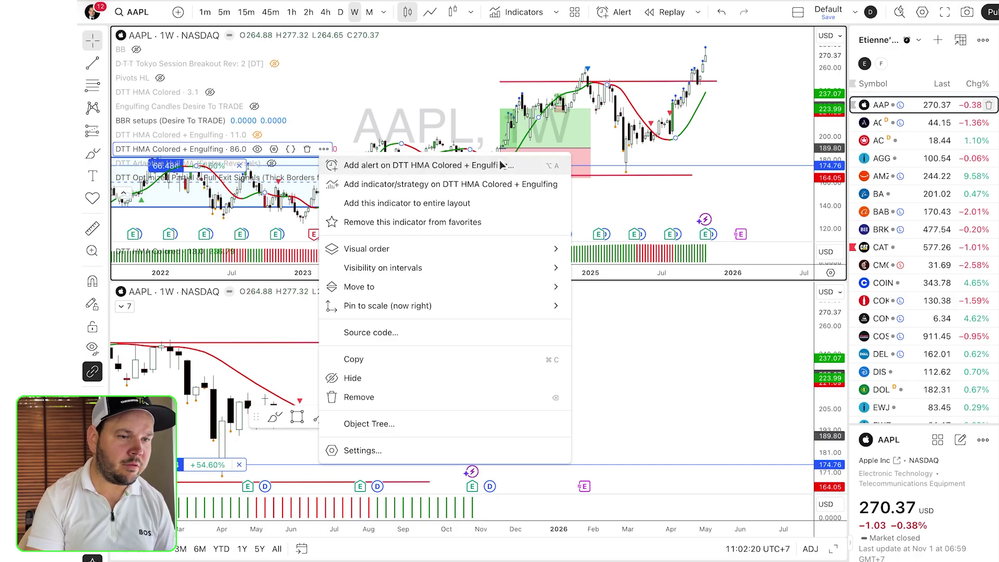
left_click(391, 165)
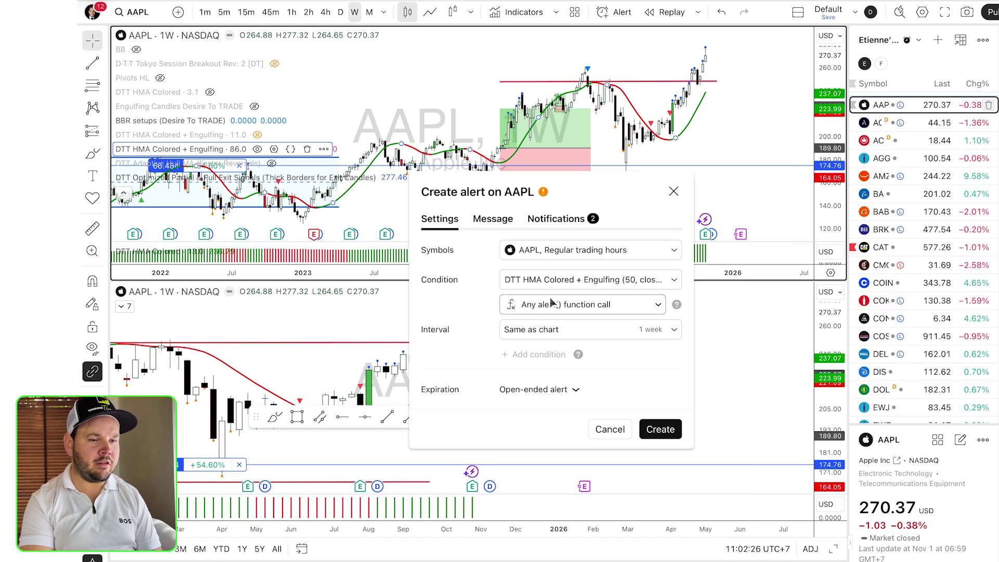
Step: Apply the indicator alert to the whole Stocks & ETF watchlist and set its interval to 1 day
left_click(581, 254)
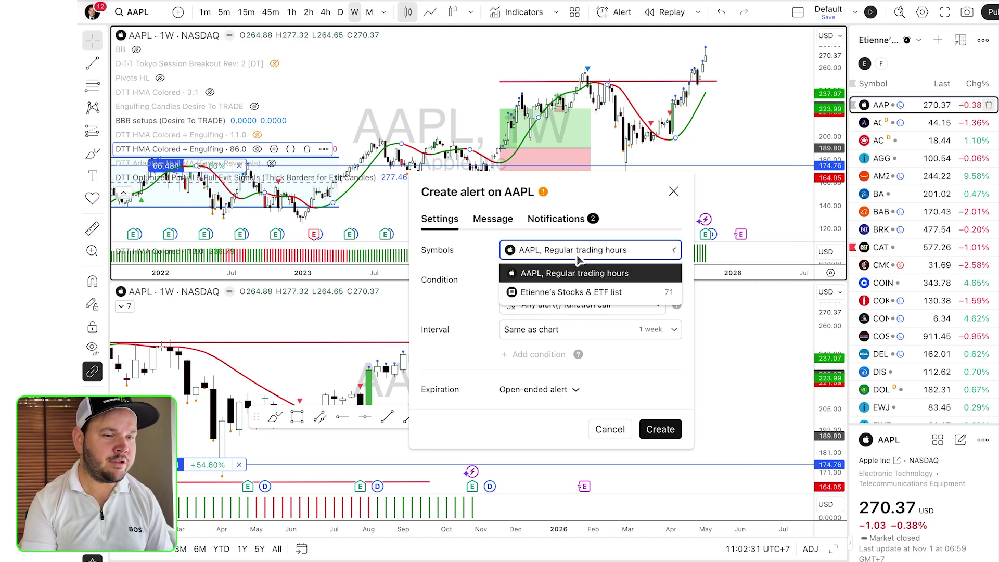
left_click(566, 296)
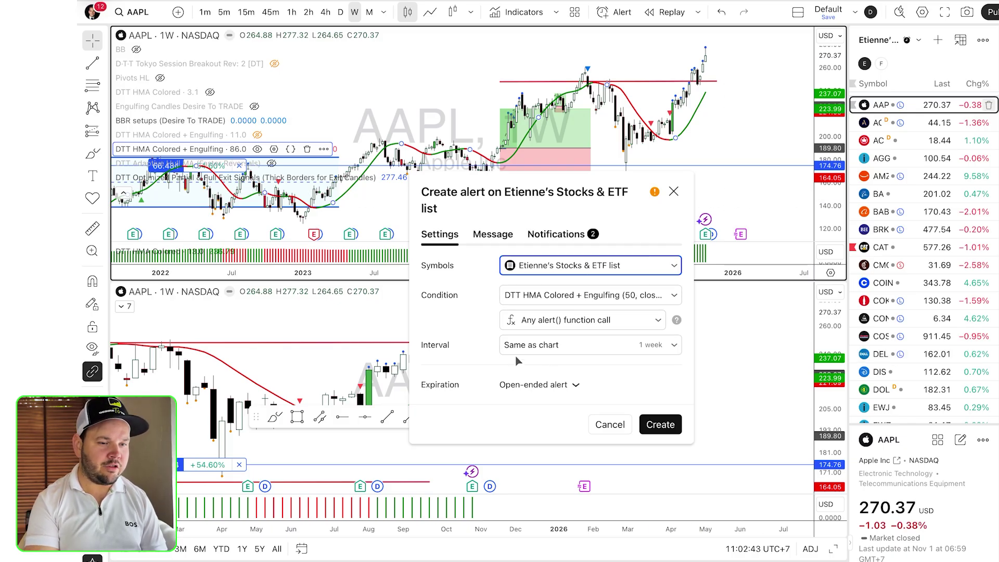
left_click(592, 348)
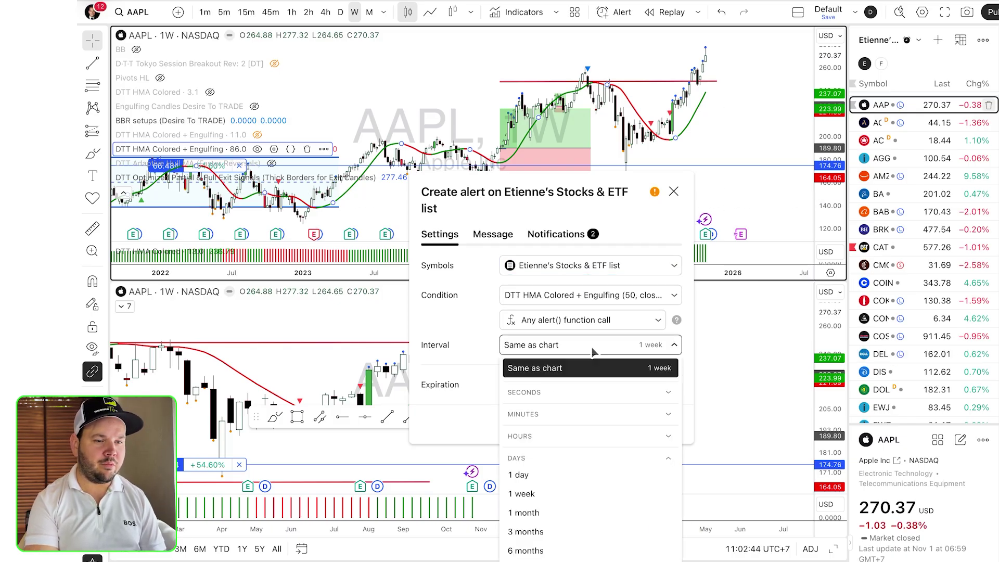
left_click(546, 475)
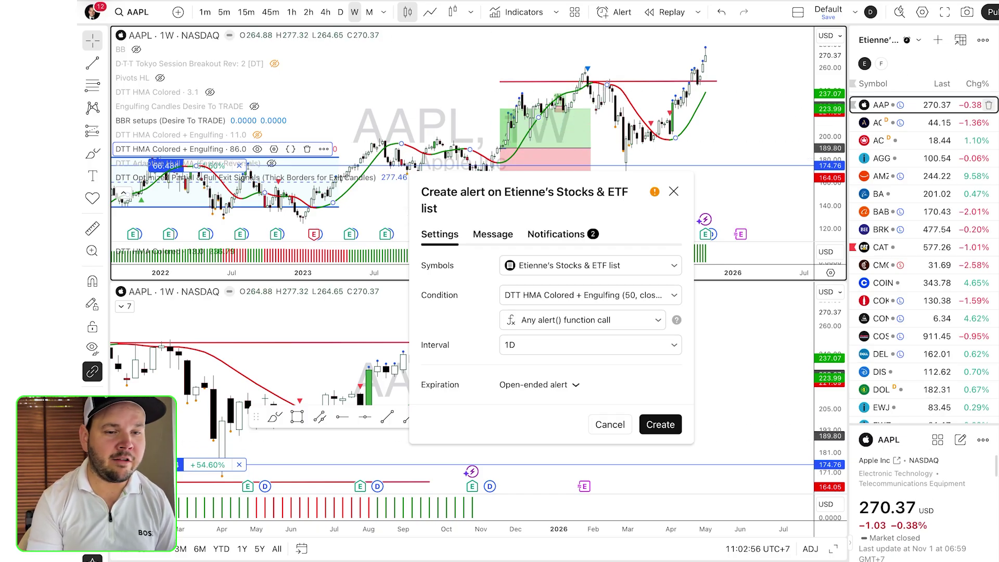
Step: Look through the watchlist symbols the alert would cover, and discard the alert without creating it
scroll(915, 322, "down", 6)
scroll(906, 295, "down", 8)
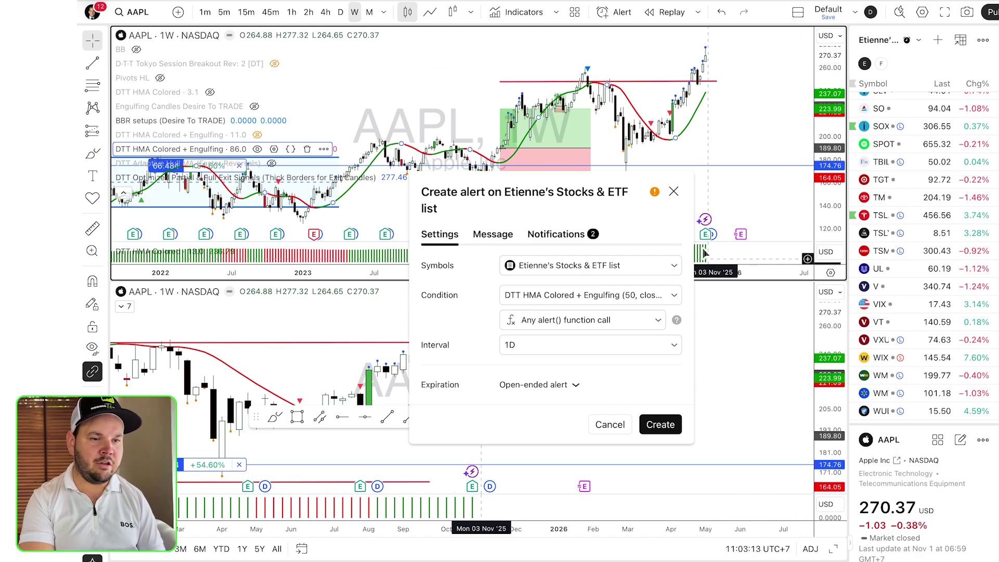
left_click(673, 192)
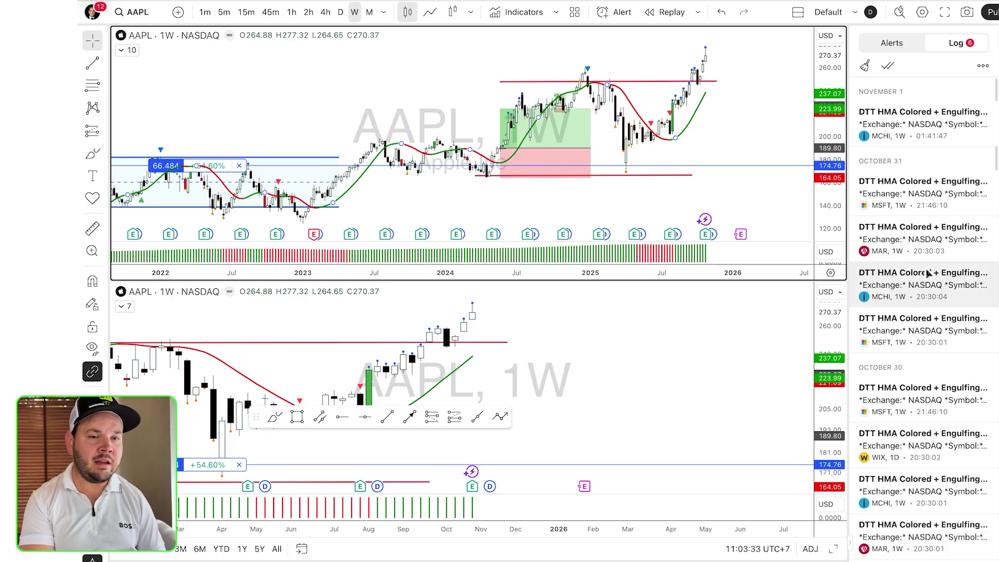
Step: Load the chart of the October 30 WIX daily alert from the alert log and read the details of neighbouring alerts
mouse_move(908, 251)
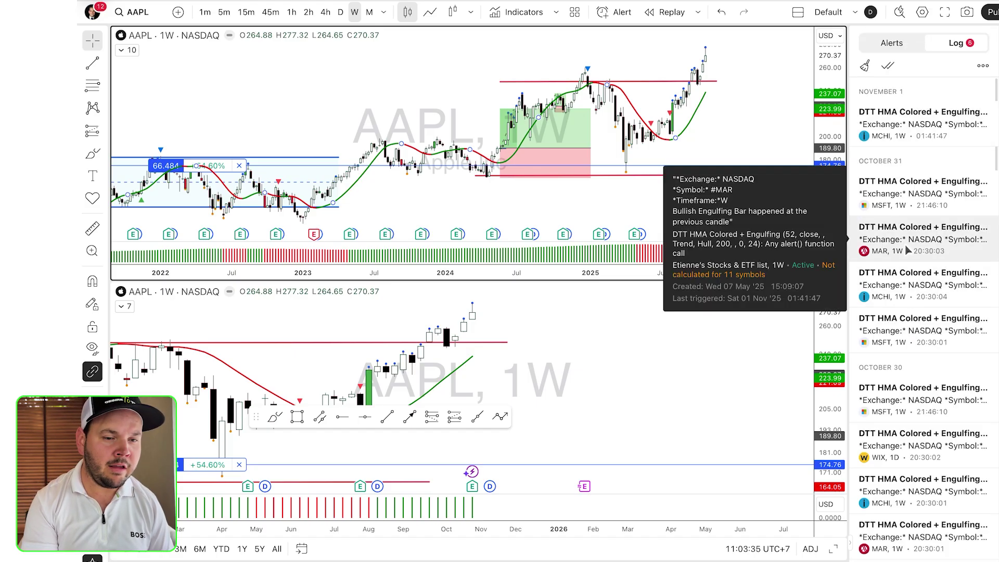
mouse_move(918, 319)
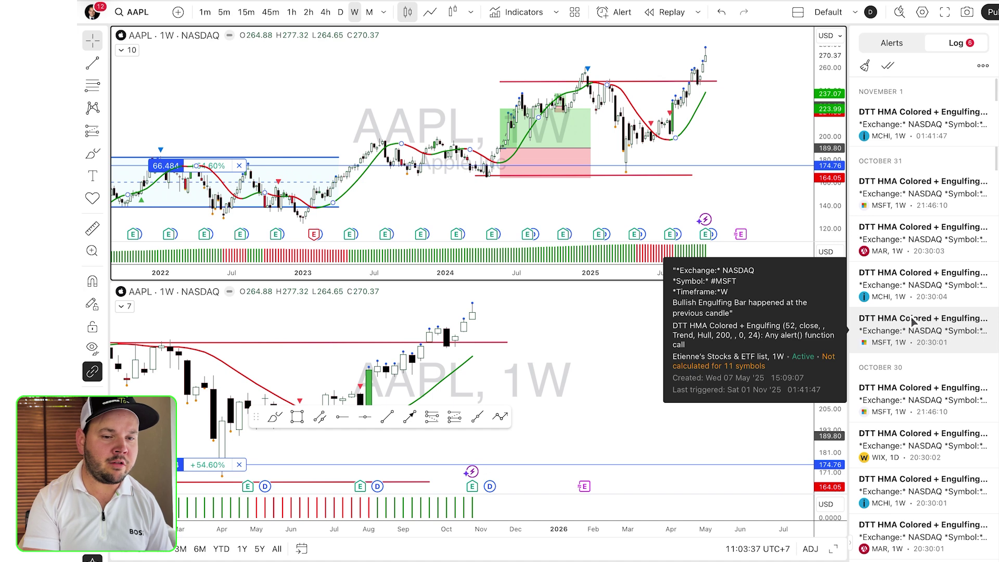
scroll(913, 322, "down", 3)
left_click(901, 286)
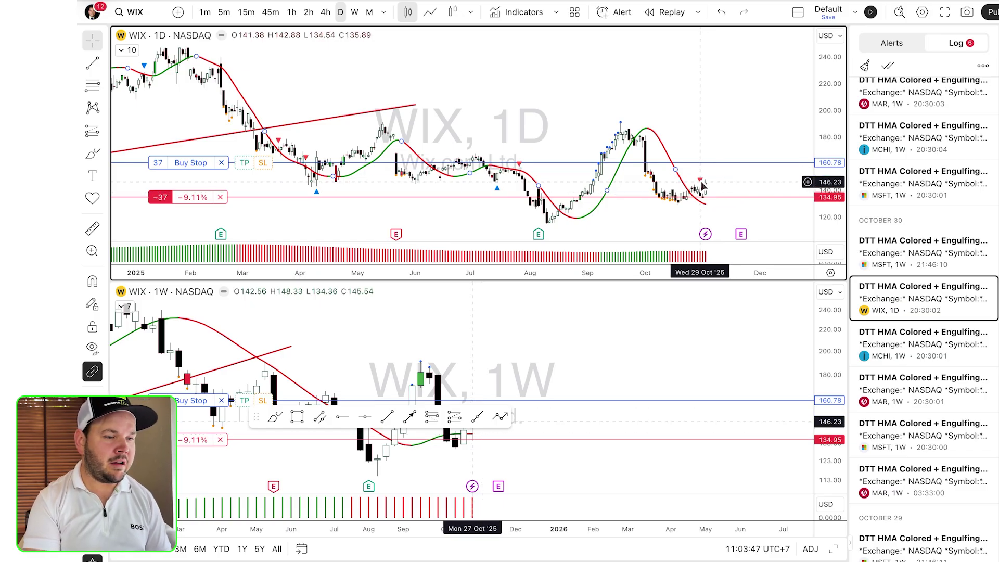
mouse_move(941, 371)
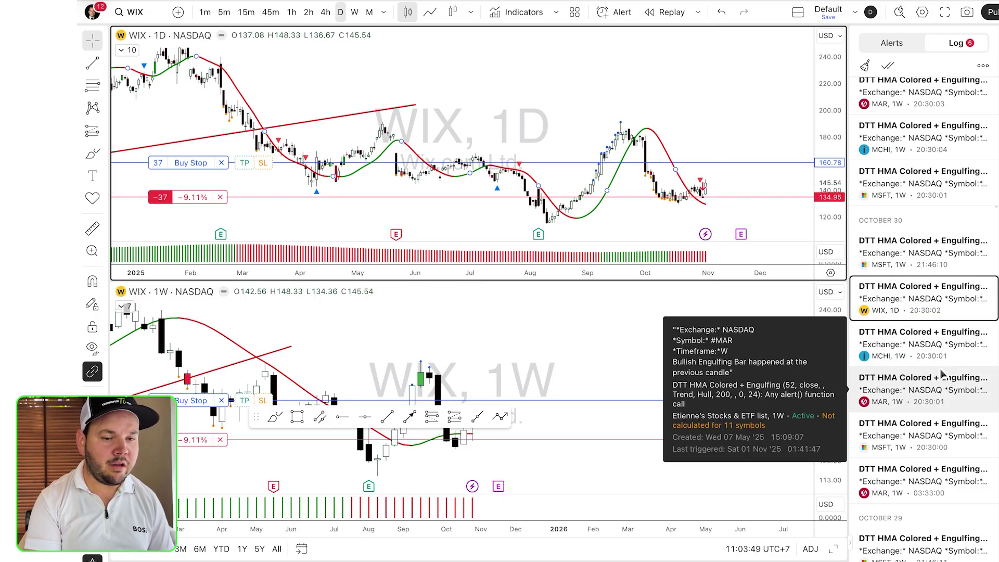
mouse_move(926, 456)
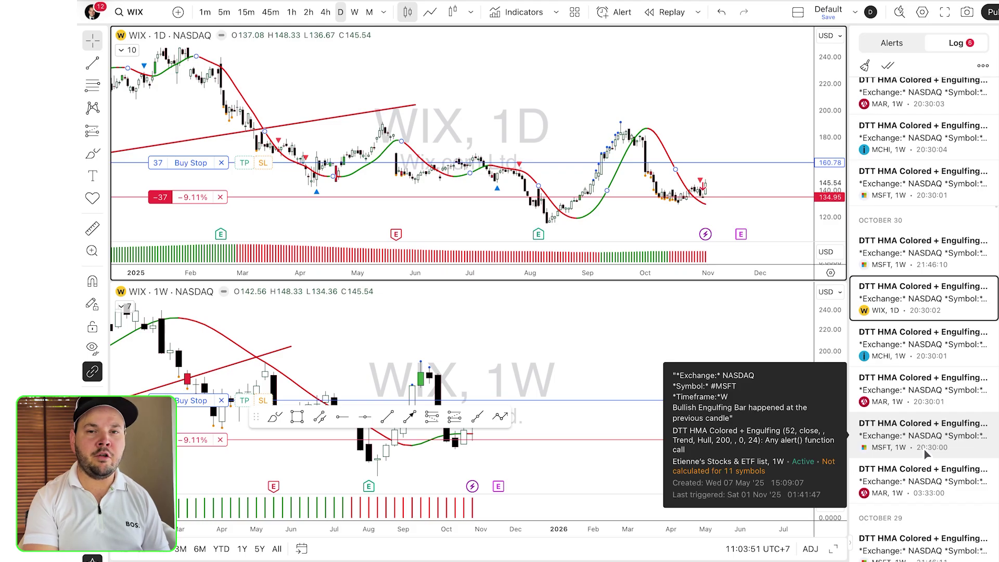